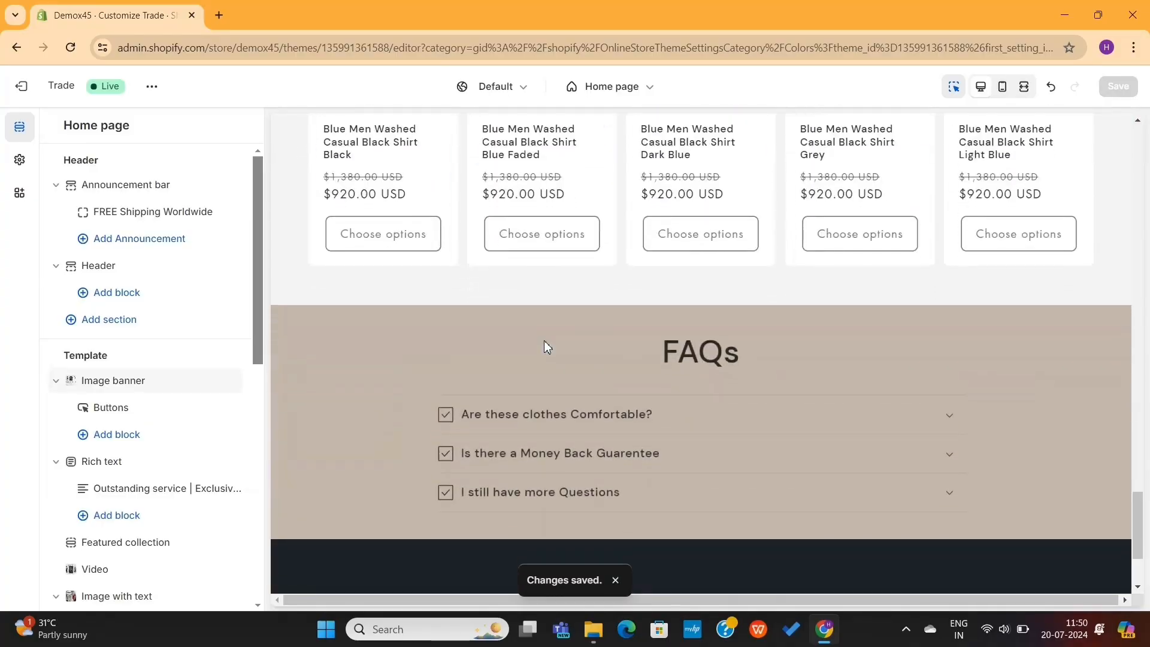
Examine the home page's header menu and the quick links in its footer in the theme preview
{"action": "scroll", "coordinate": [545, 345], "scroll_direction": "up", "scroll_amount": 15}
{"action": "scroll", "coordinate": [547, 347], "scroll_direction": "up", "scroll_amount": 10}
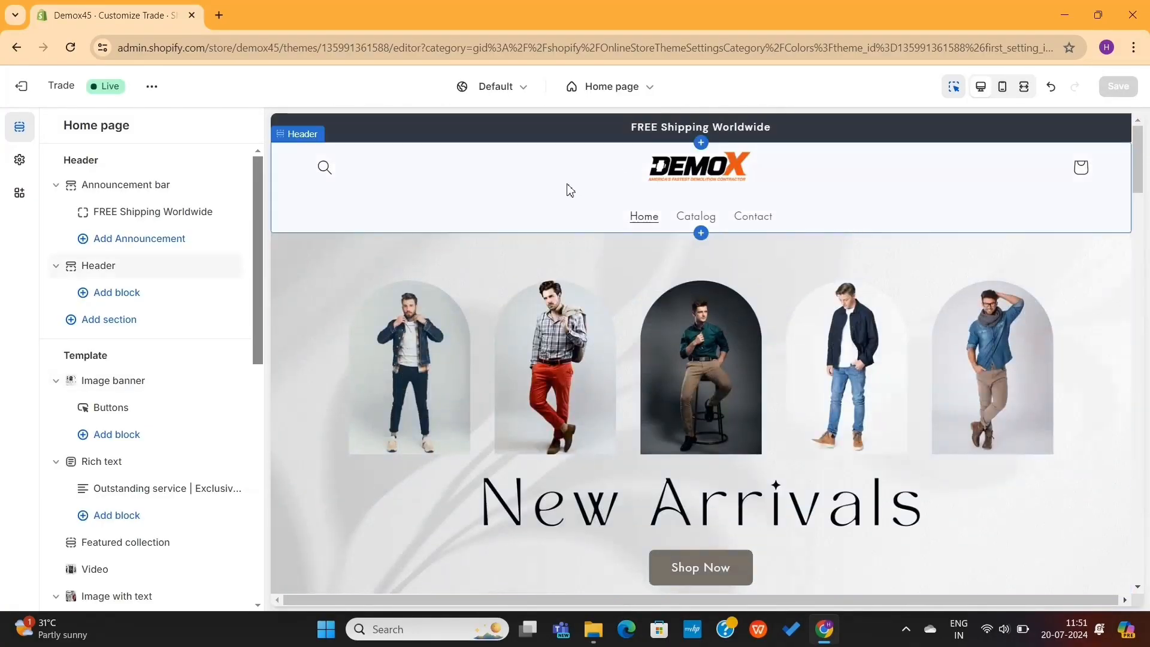
{"action": "left_click", "coordinate": [551, 197]}
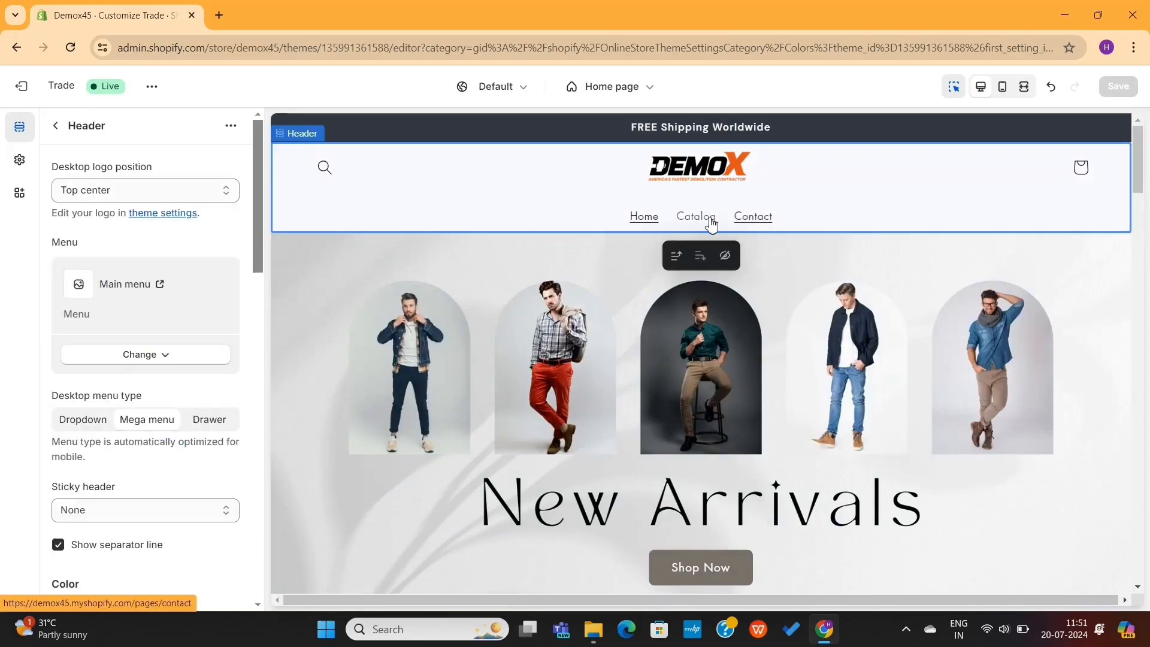
{"action": "scroll", "coordinate": [736, 216], "scroll_direction": "down", "scroll_amount": 5}
{"action": "scroll", "coordinate": [761, 217], "scroll_direction": "down", "scroll_amount": 5}
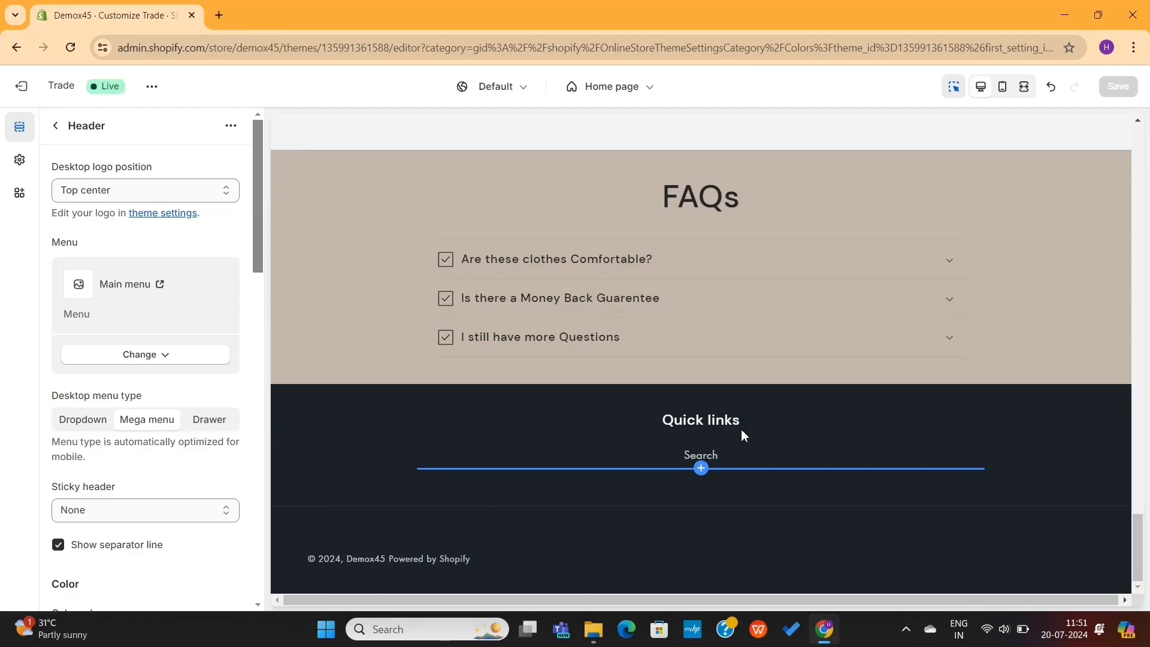
Leave the theme editor and open the Policies page in the store settings
{"action": "left_click", "coordinate": [28, 93]}
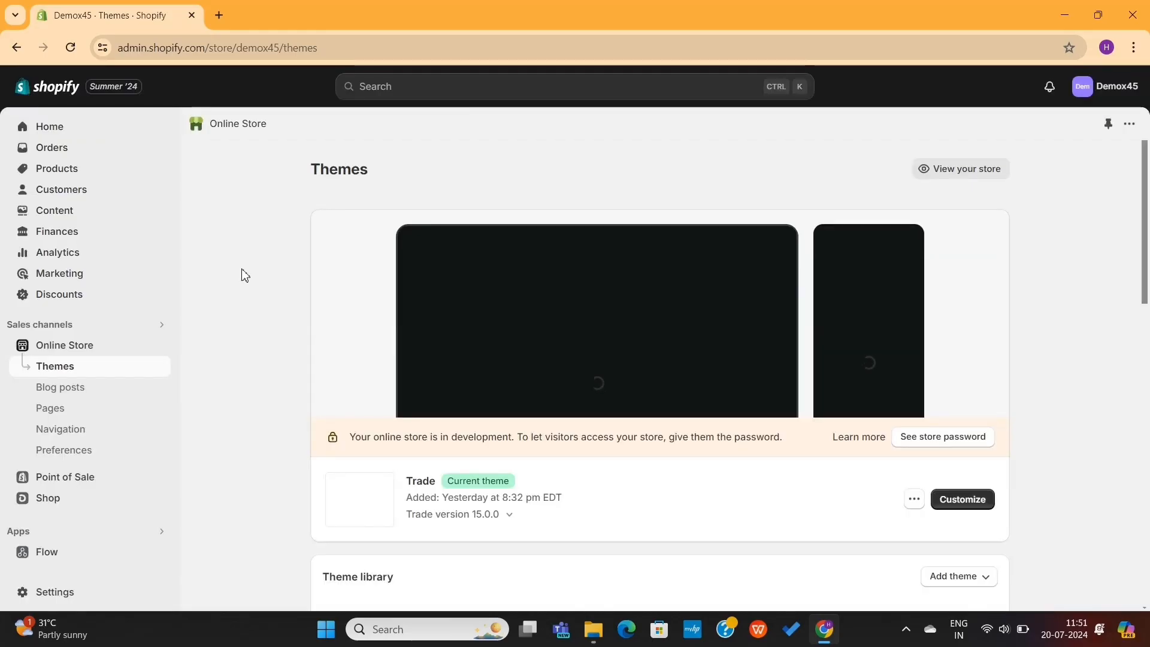
{"action": "scroll", "coordinate": [245, 275], "scroll_direction": "down", "scroll_amount": 1}
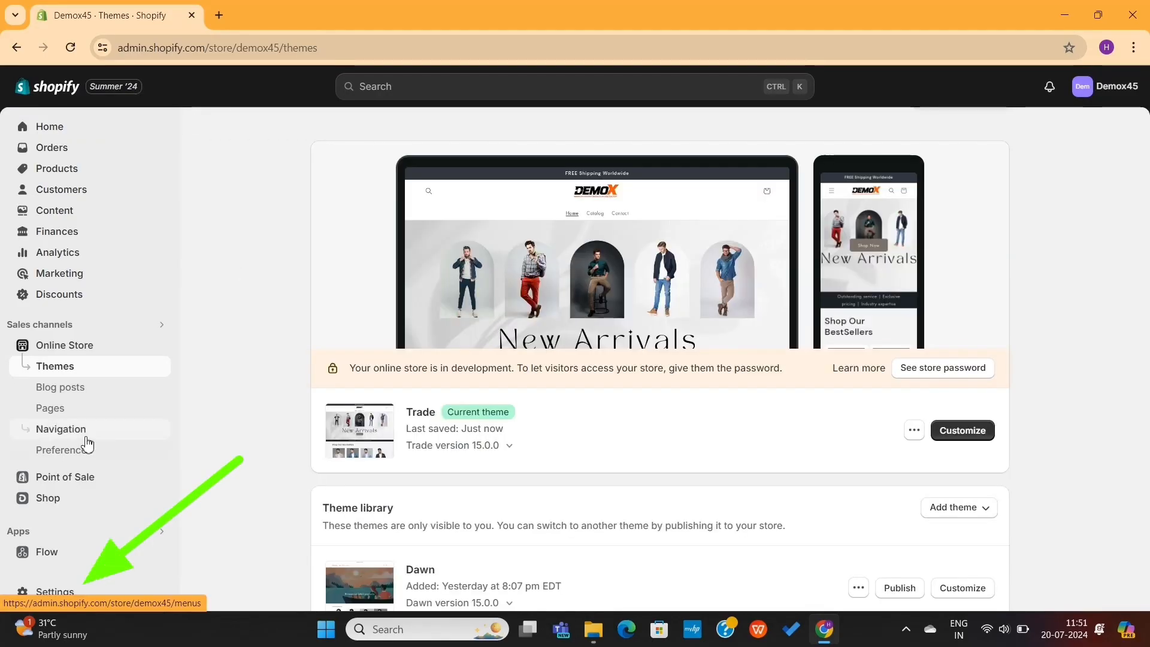
{"action": "left_click", "coordinate": [55, 591]}
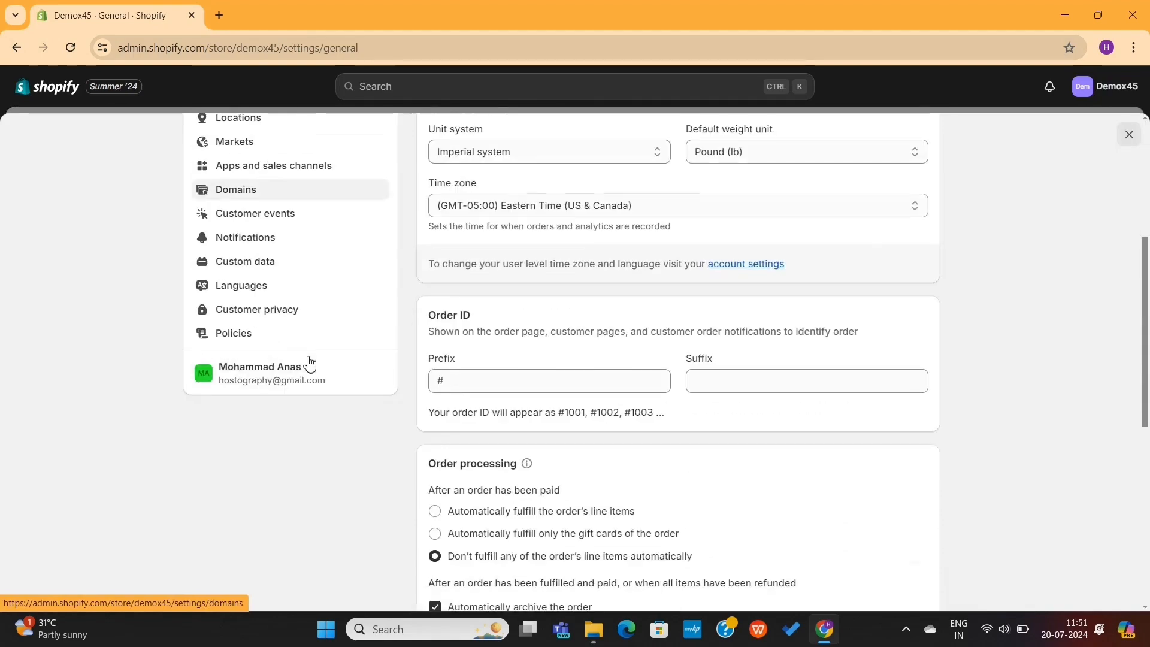
{"action": "scroll", "coordinate": [292, 245], "scroll_direction": "up", "scroll_amount": 1}
{"action": "left_click", "coordinate": [258, 351]}
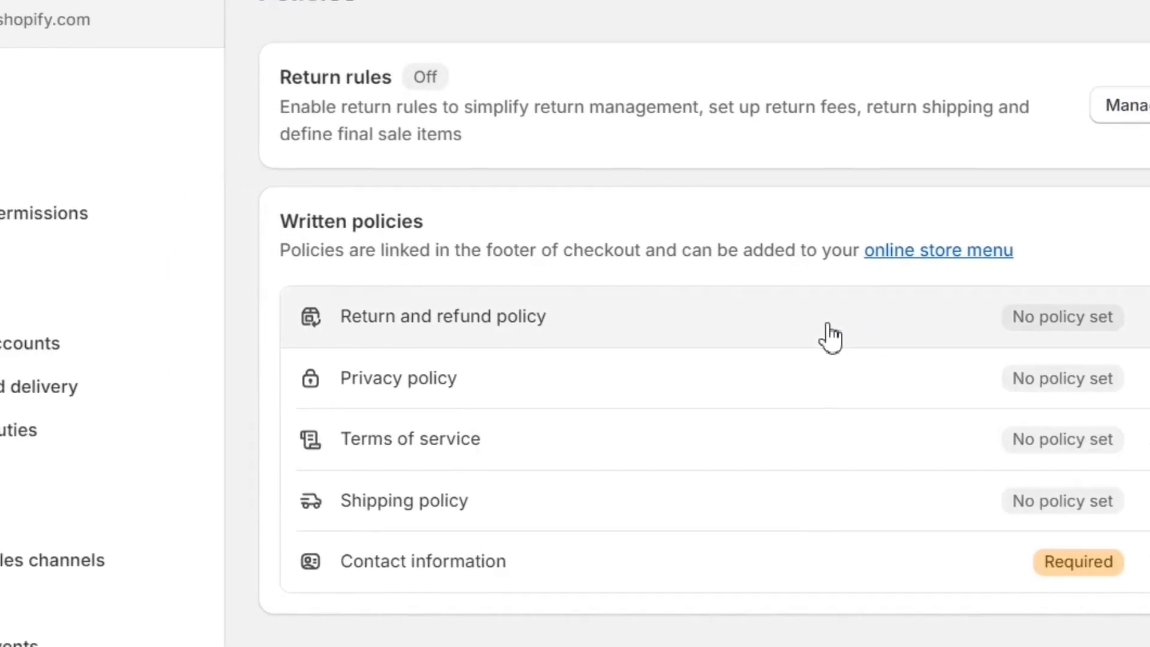
Fill the return and refund policy and the privacy policy with their templates and publish both
{"action": "left_click", "coordinate": [701, 362]}
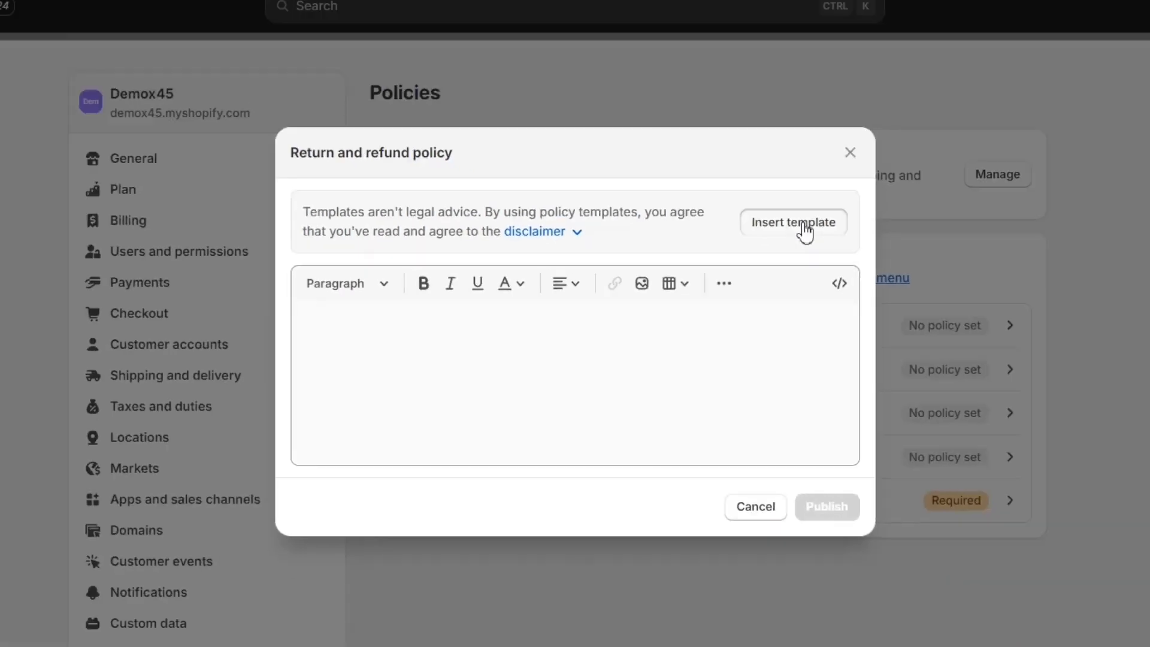
{"action": "left_click", "coordinate": [897, 174]}
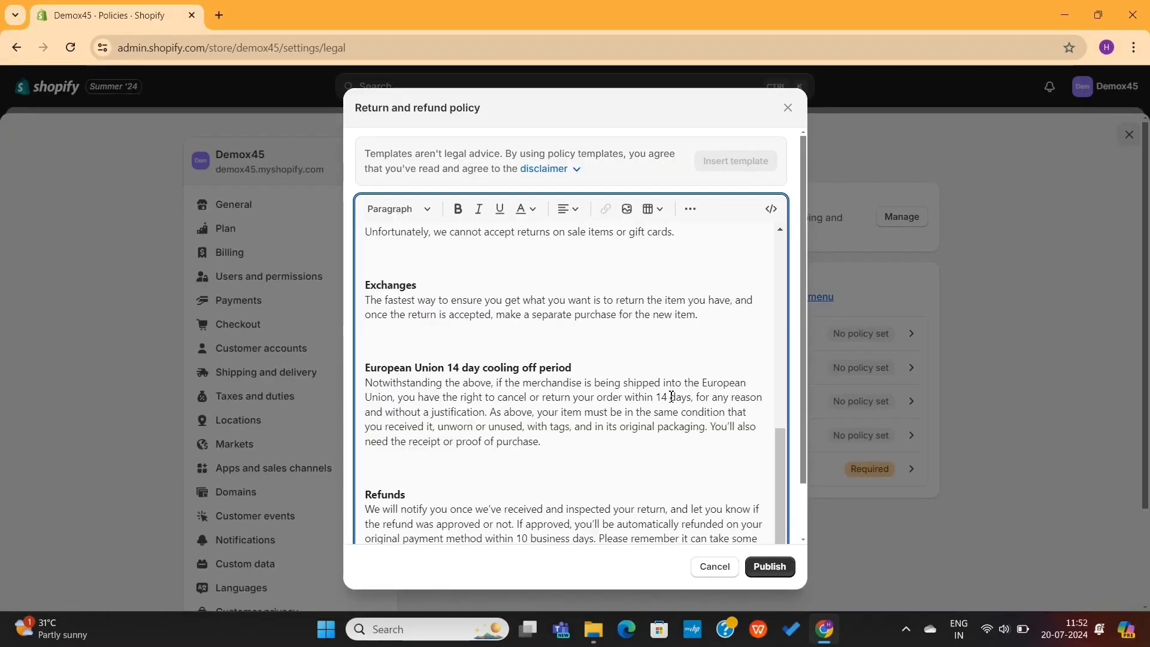
{"action": "scroll", "coordinate": [672, 396], "scroll_direction": "down", "scroll_amount": 1}
{"action": "scroll", "coordinate": [672, 397], "scroll_direction": "up", "scroll_amount": 6}
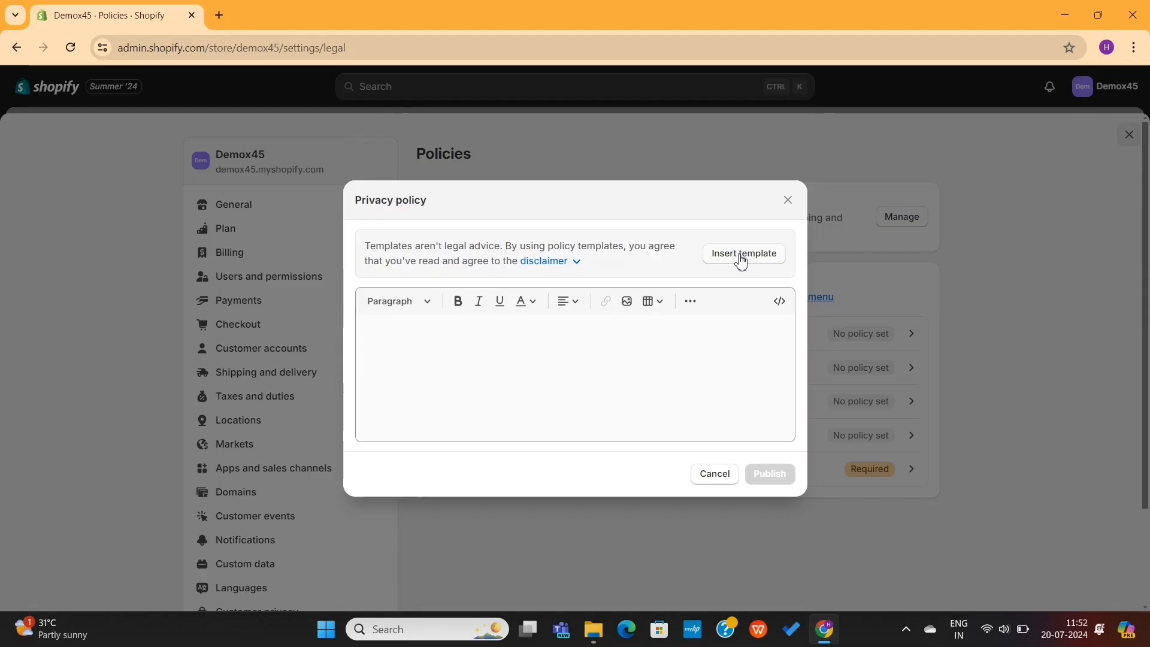
{"action": "left_click", "coordinate": [741, 262]}
{"action": "left_click", "coordinate": [768, 565]}
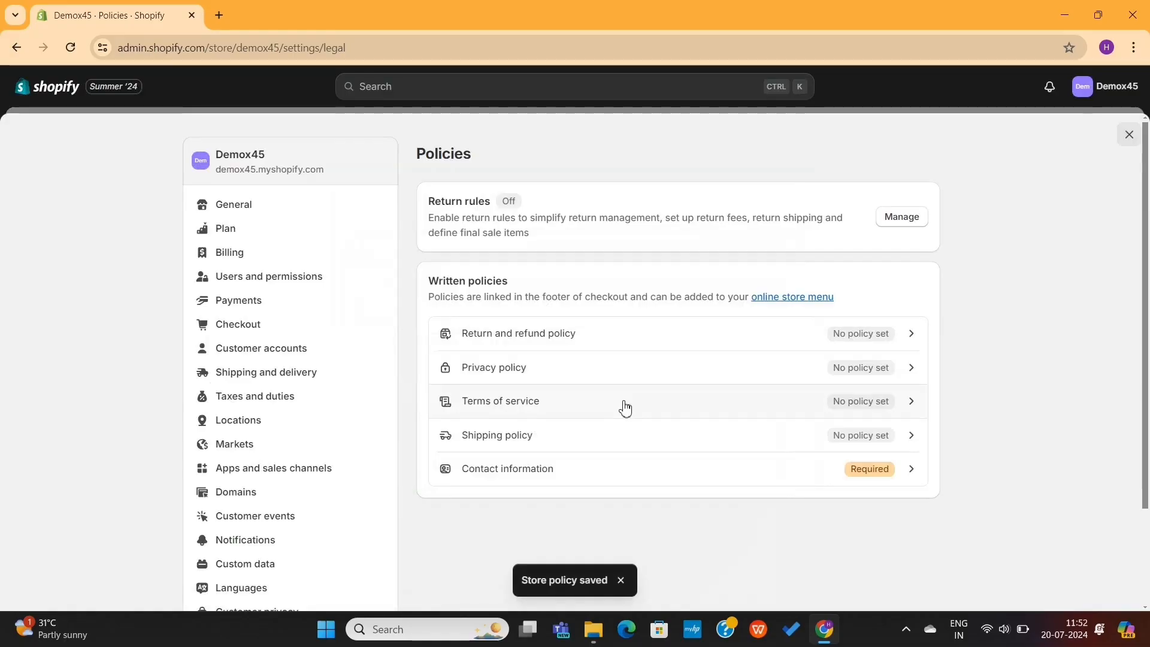
Fill the terms of service with the template text and publish the policy
{"action": "left_click", "coordinate": [623, 402]}
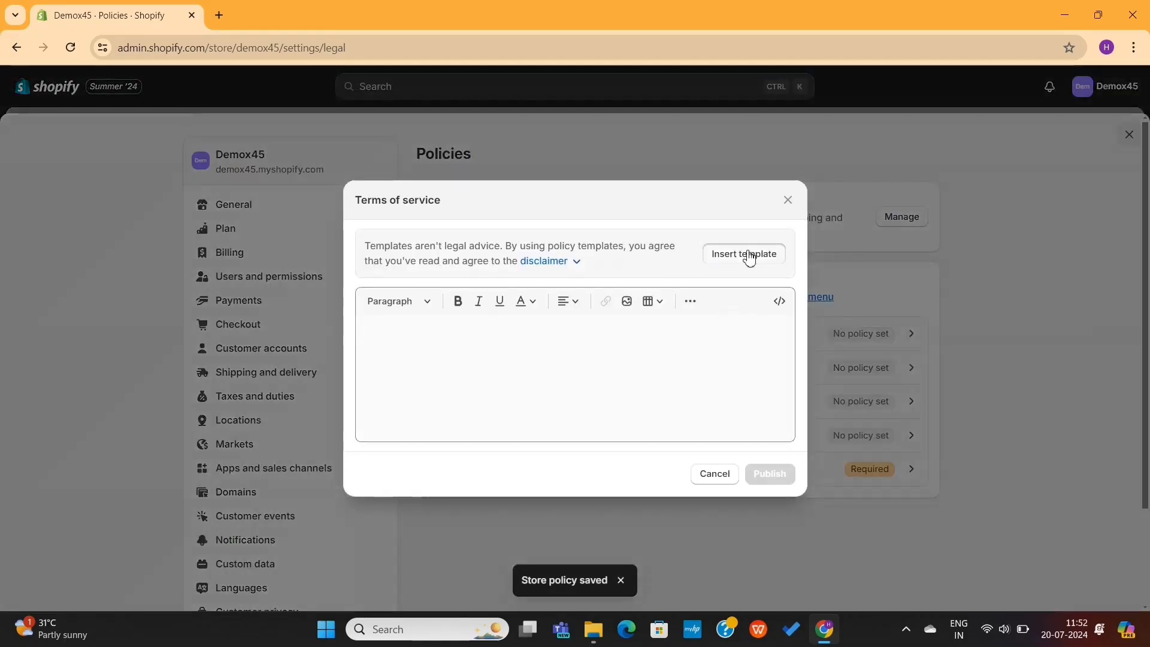
{"action": "left_click", "coordinate": [745, 254]}
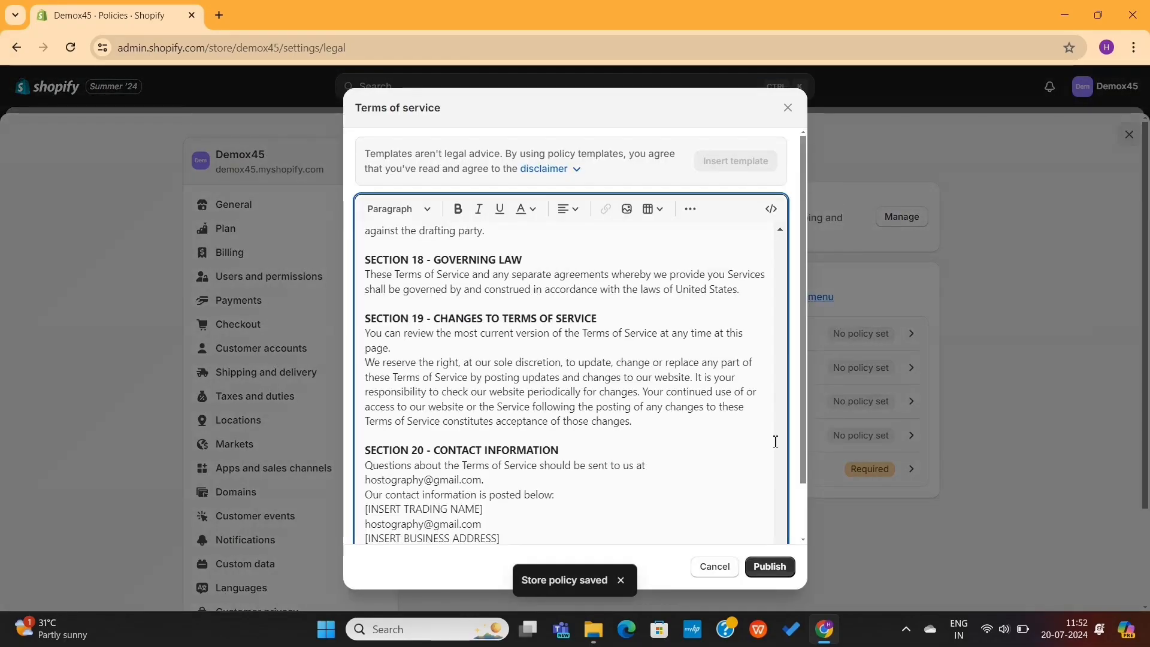
{"action": "left_click", "coordinate": [789, 573]}
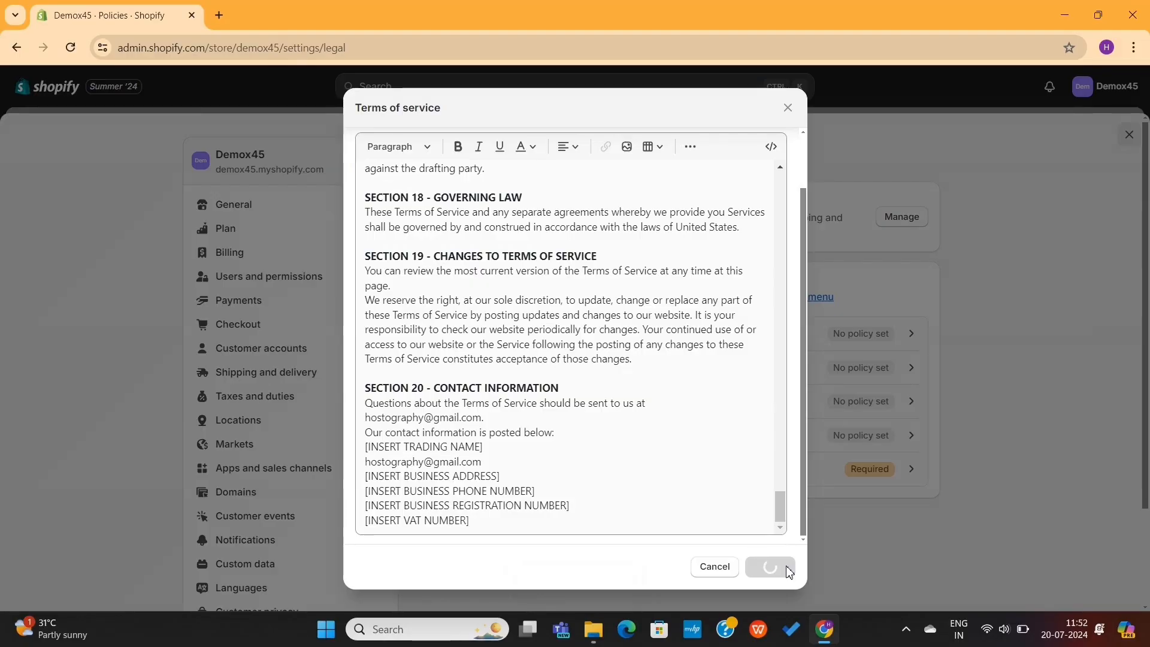
{"action": "scroll", "coordinate": [688, 428], "scroll_direction": "up", "scroll_amount": 20}
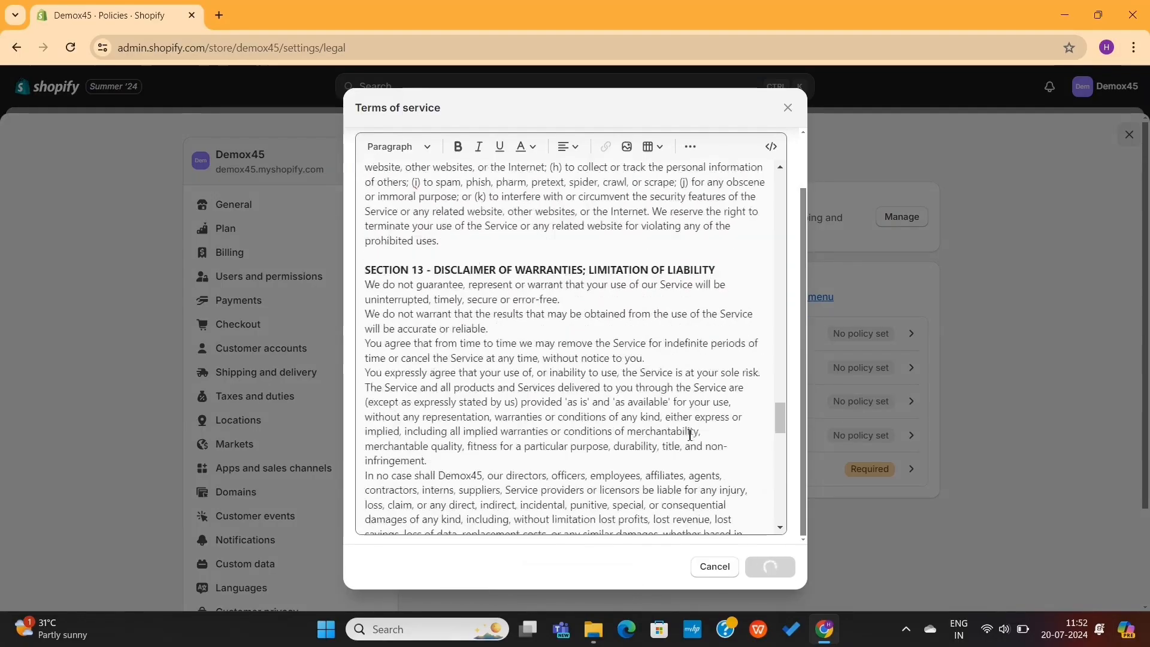
{"action": "scroll", "coordinate": [689, 436], "scroll_direction": "up", "scroll_amount": 8}
{"action": "scroll", "coordinate": [689, 434], "scroll_direction": "down", "scroll_amount": 15}
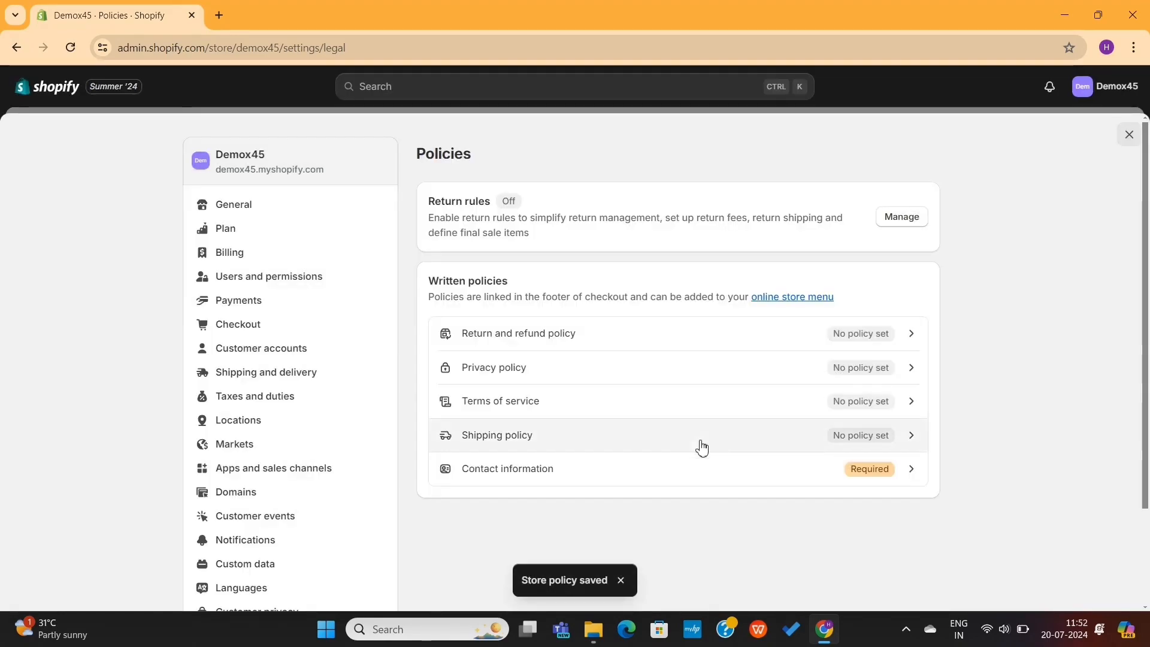
Write a shipping policy that begins "All the items will be shipped within 7" and publish it
{"action": "left_click", "coordinate": [703, 449]}
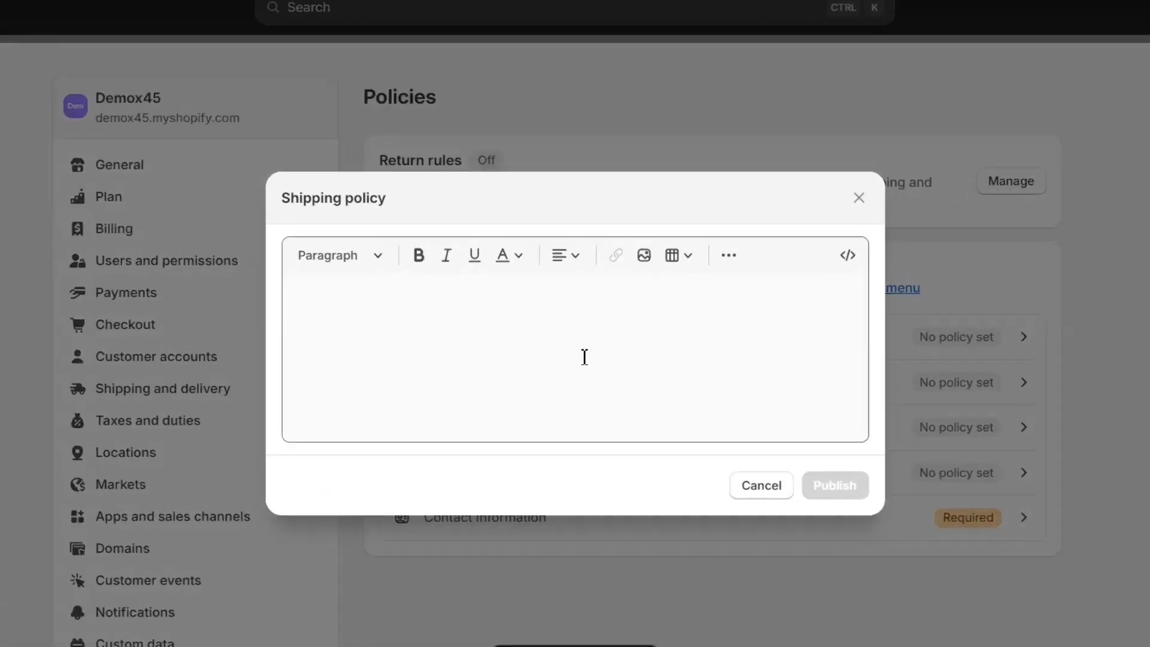
{"action": "left_click", "coordinate": [582, 348]}
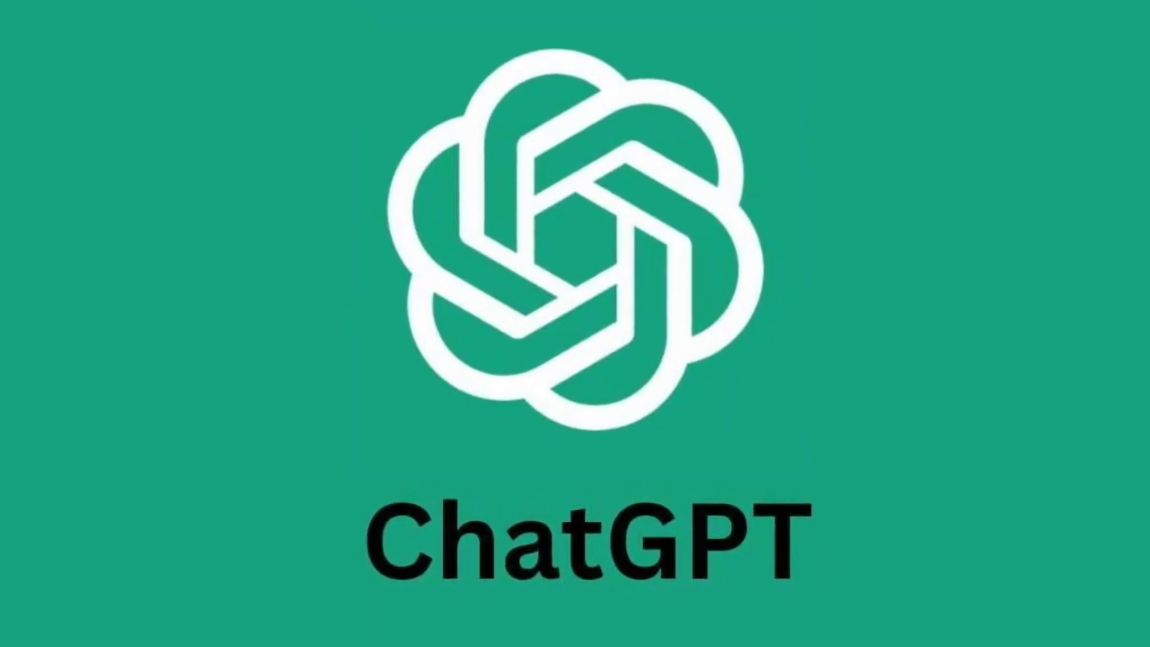
{"action": "type", "text": "l"}
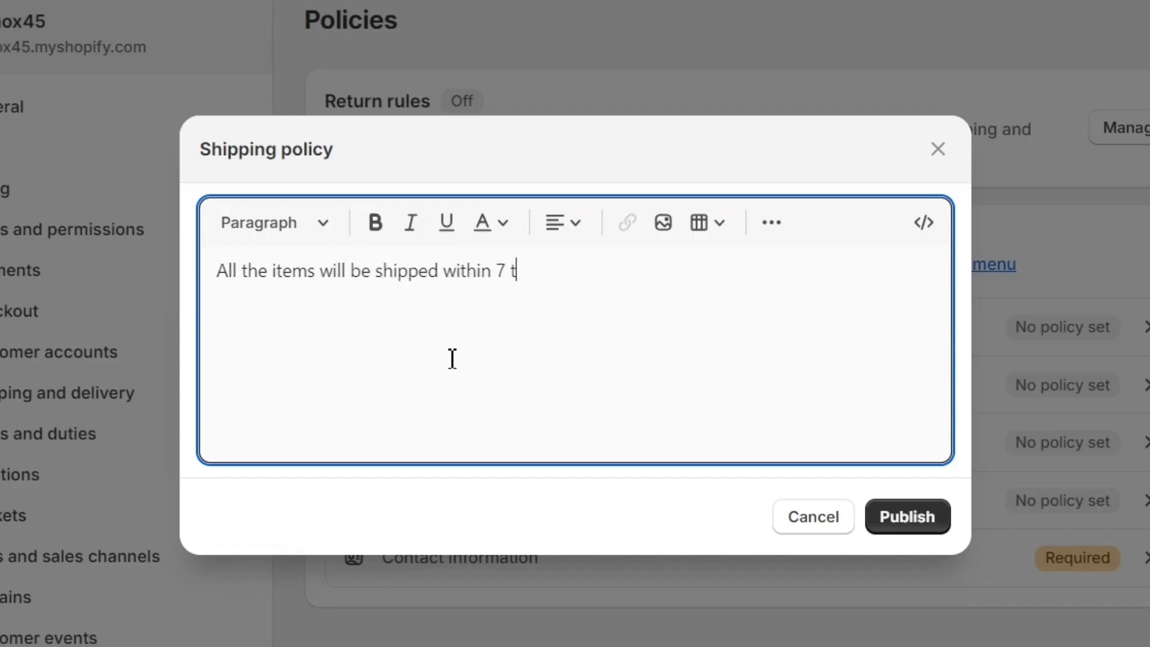
{"action": "left_click", "coordinate": [899, 520]}
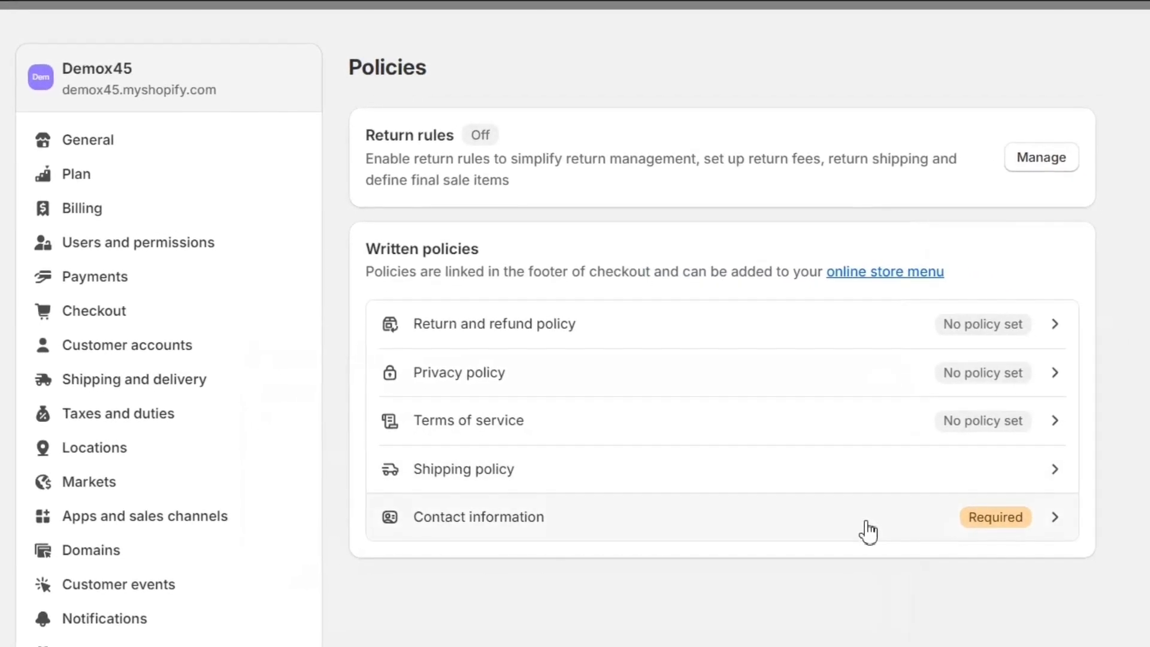
Fill the contact information policy with the template text and publish it
{"action": "left_click", "coordinate": [865, 527]}
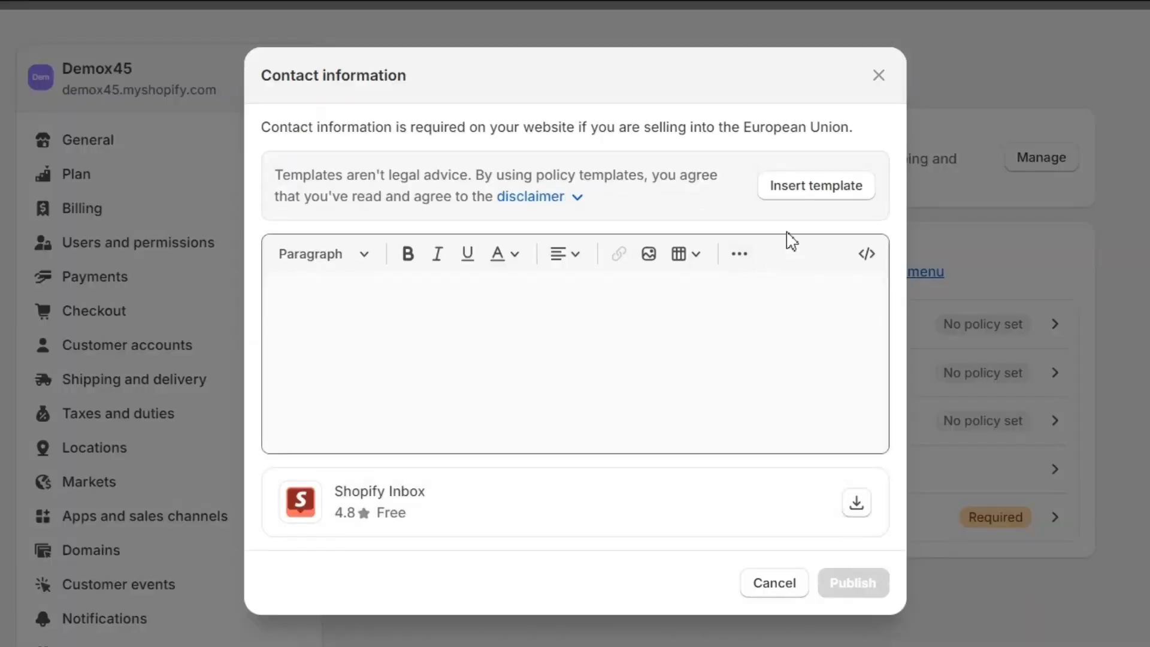
{"action": "left_click", "coordinate": [816, 186]}
{"action": "left_click", "coordinate": [837, 600]}
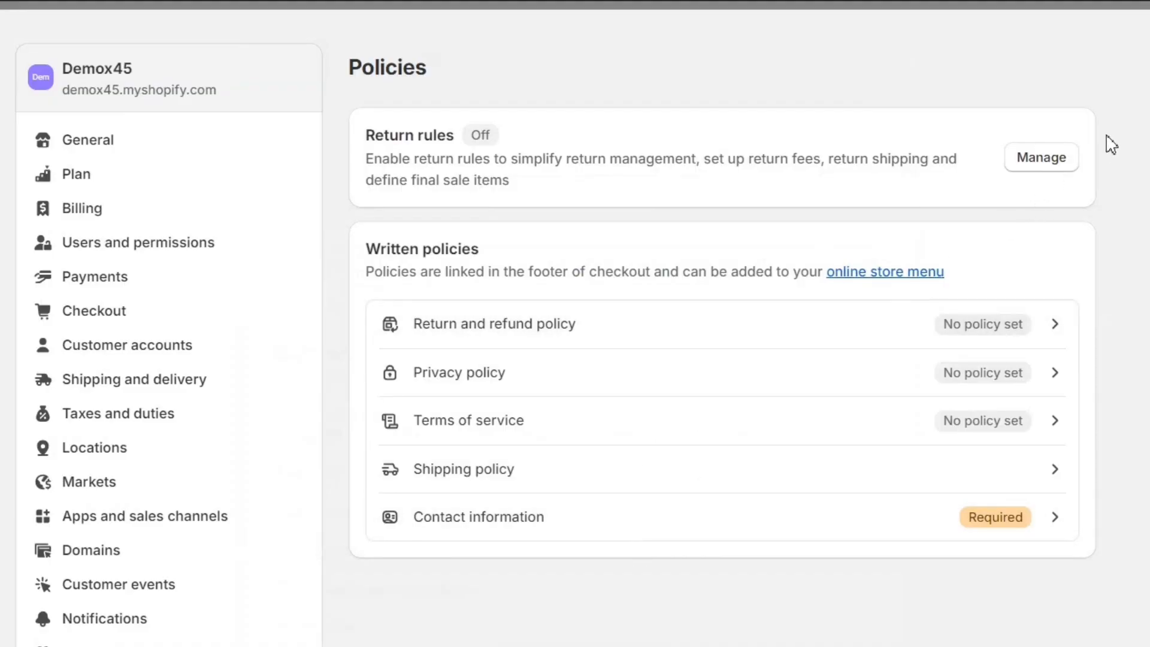
Set the return window to 14 days, turn on the return rules and save them
{"action": "left_click", "coordinate": [1048, 162]}
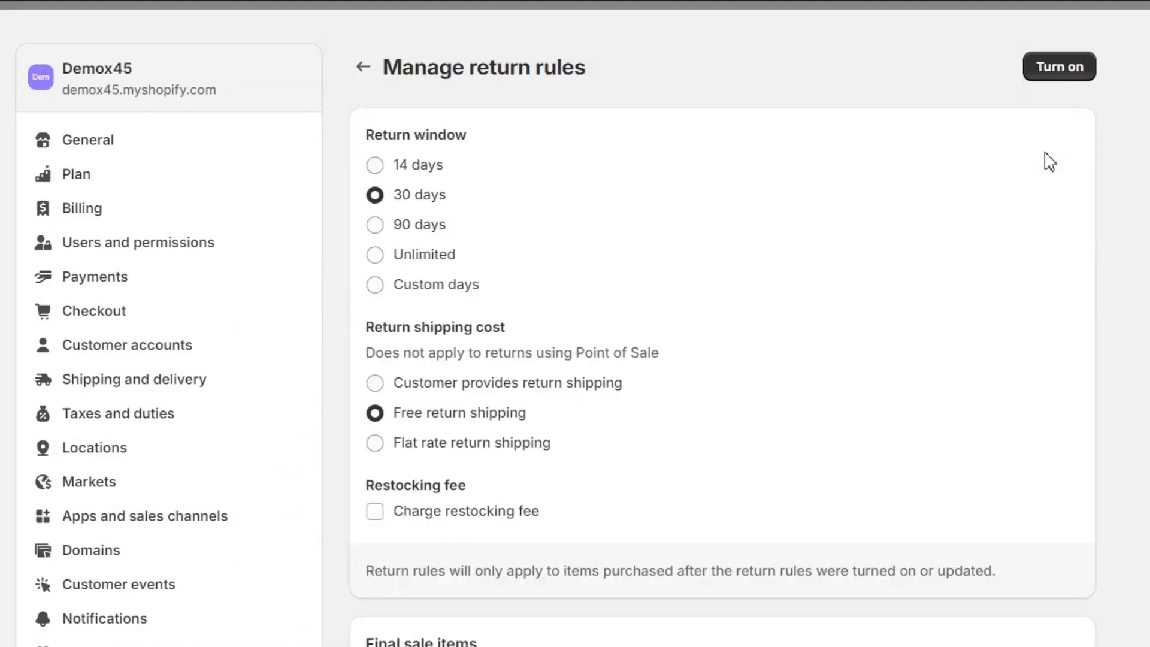
{"action": "left_click", "coordinate": [425, 171]}
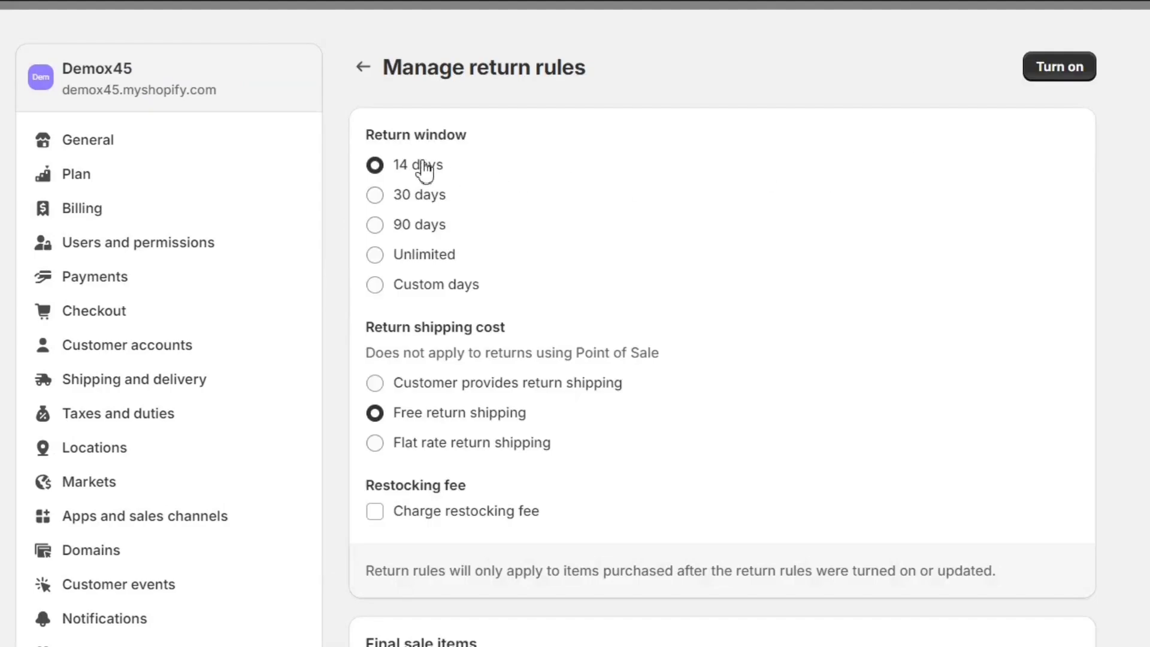
{"action": "left_click", "coordinate": [1031, 75]}
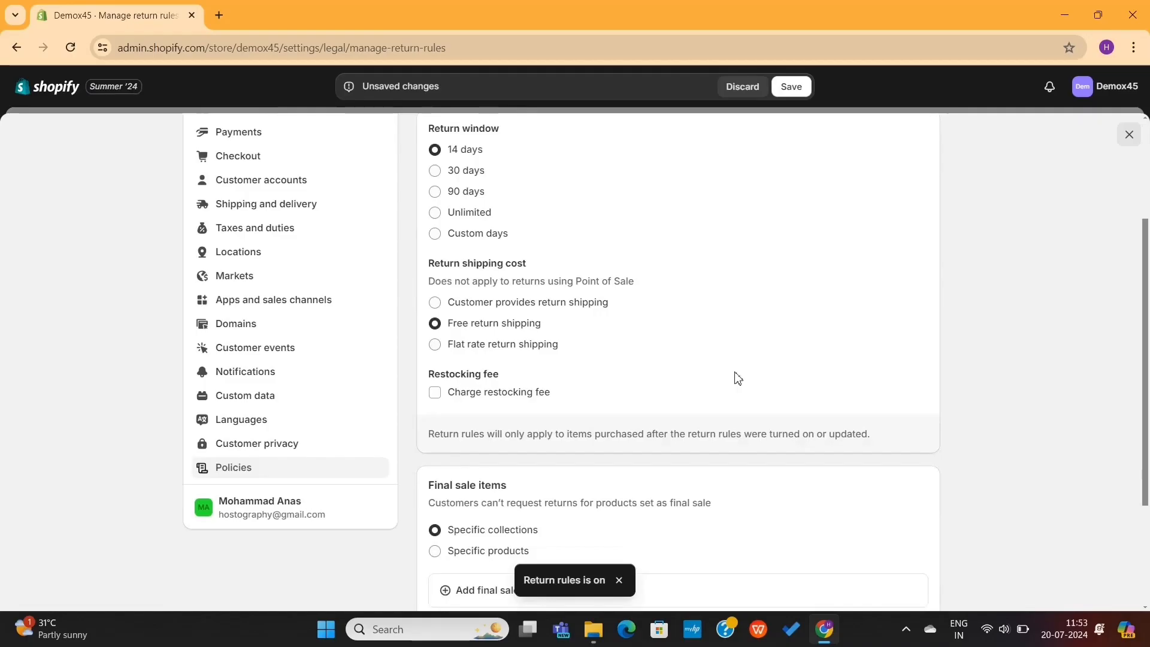
{"action": "scroll", "coordinate": [738, 378], "scroll_direction": "down", "scroll_amount": 3}
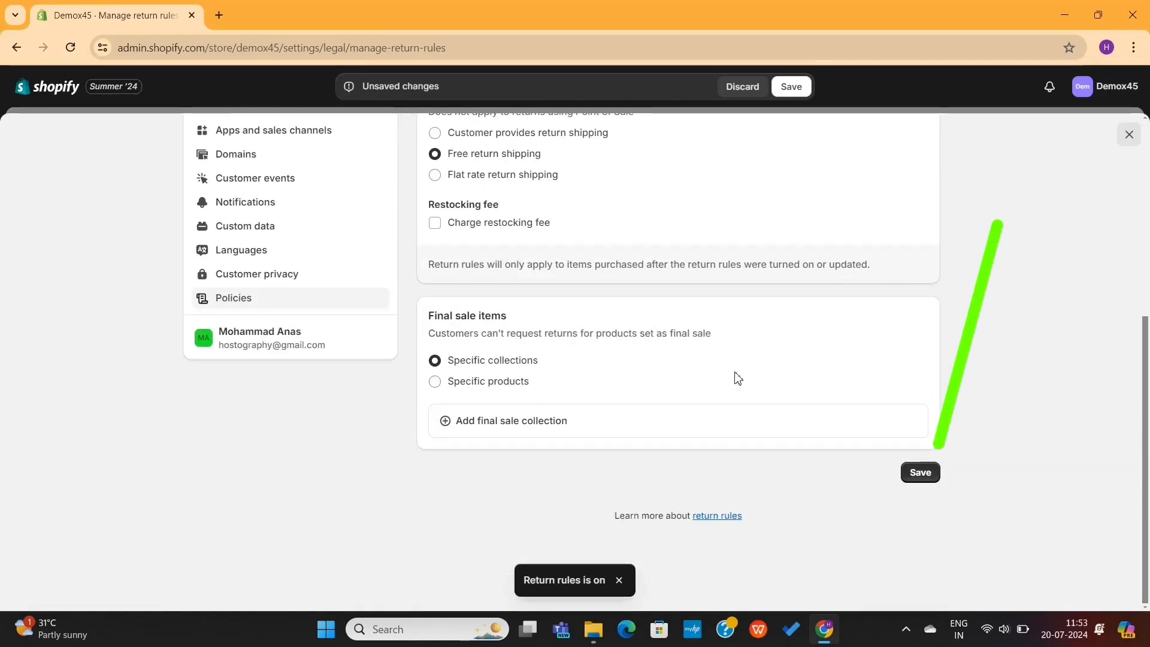
{"action": "scroll", "coordinate": [738, 378], "scroll_direction": "up", "scroll_amount": 6}
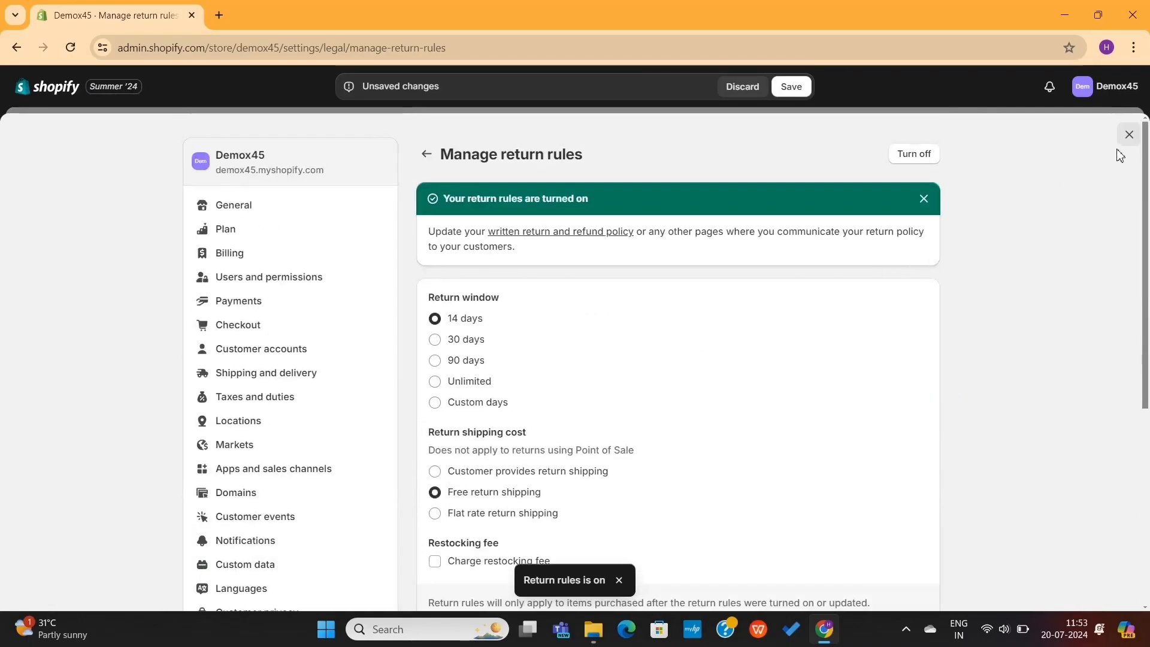
{"action": "left_click", "coordinate": [791, 86]}
{"action": "left_click", "coordinate": [426, 154]}
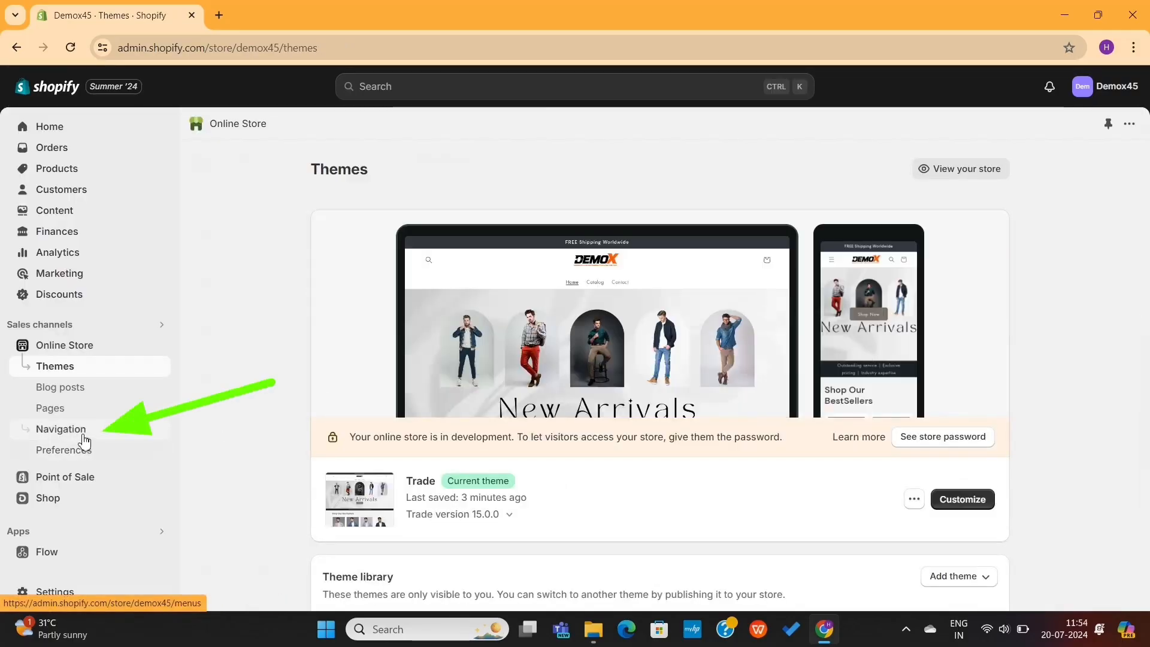
Remove the Catalog item from the online store's main menu in the Navigation settings
{"action": "left_click", "coordinate": [58, 436]}
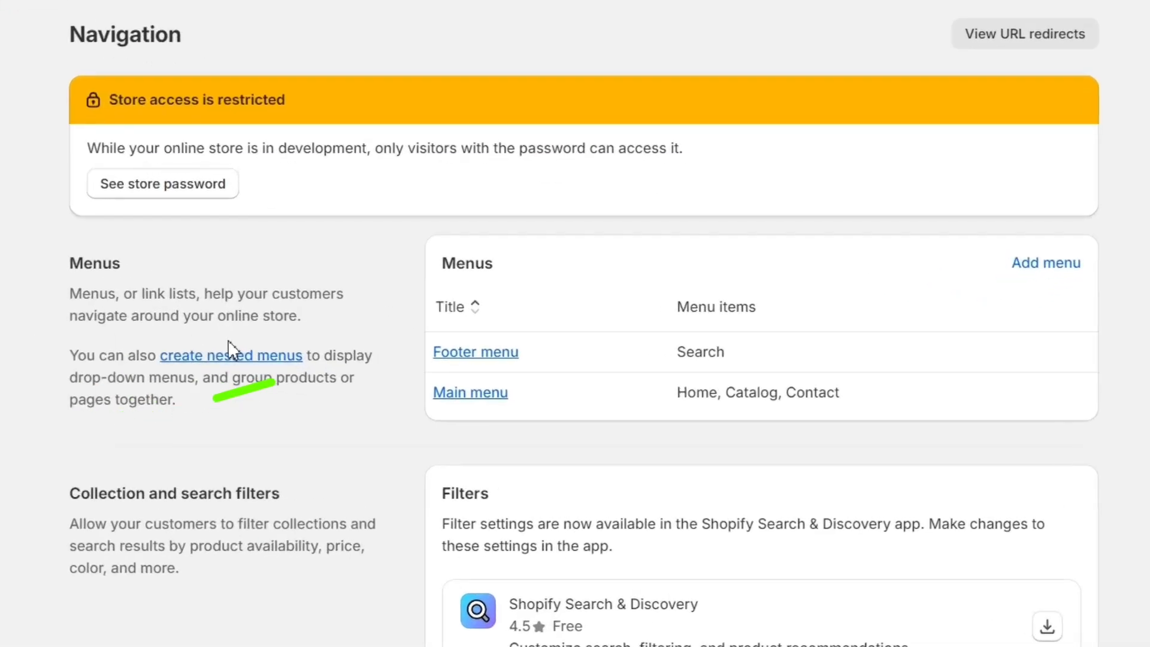
{"action": "scroll", "coordinate": [378, 358], "scroll_direction": "down", "scroll_amount": 2}
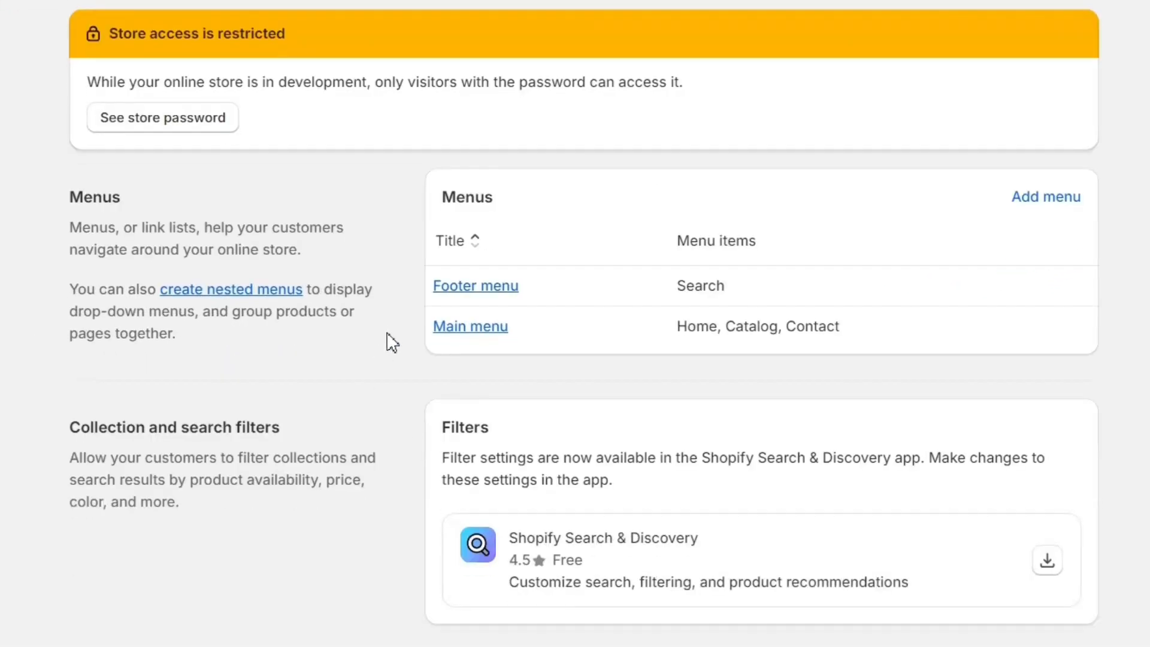
{"action": "left_click", "coordinate": [471, 333]}
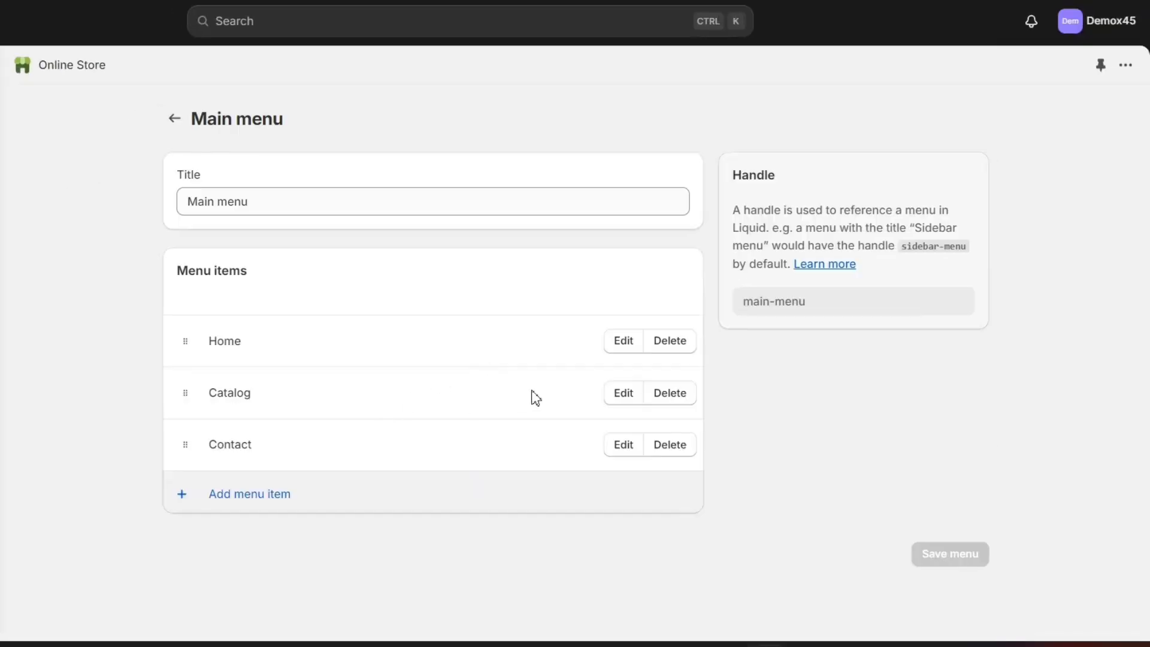
{"action": "left_click", "coordinate": [679, 396]}
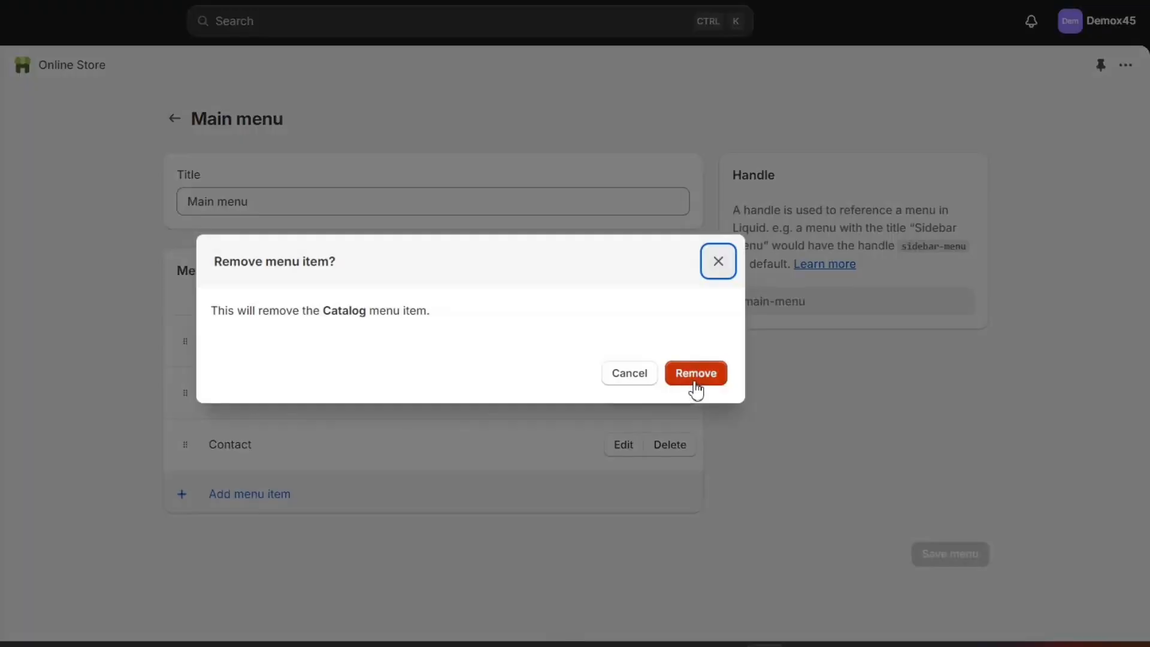
{"action": "left_click", "coordinate": [696, 374]}
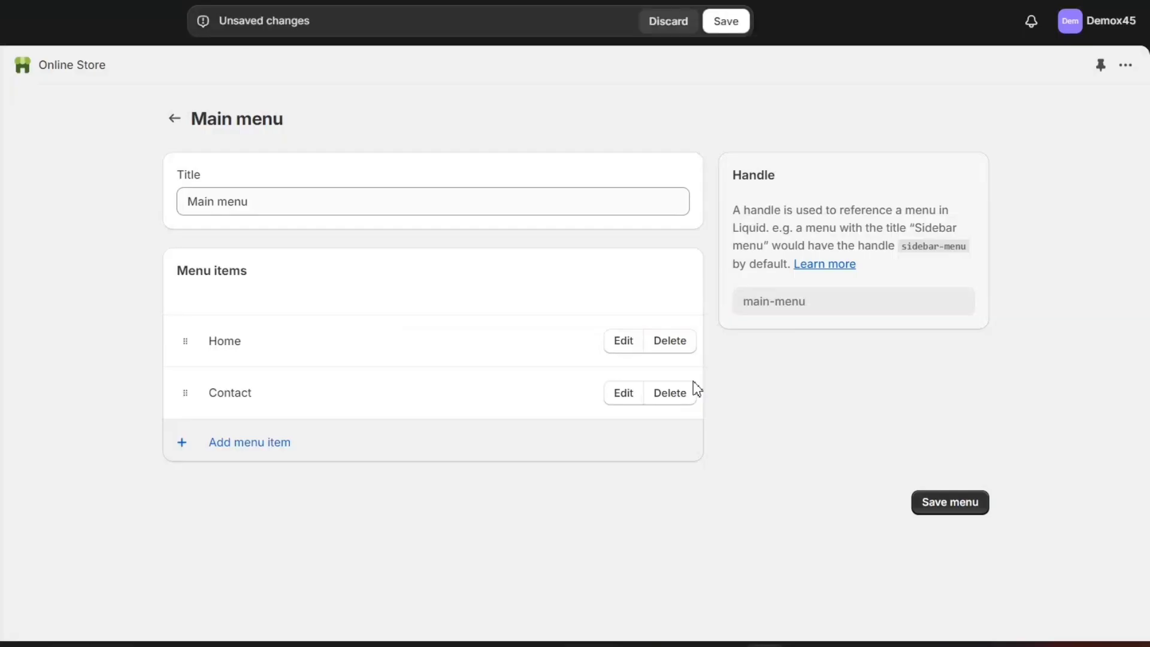
Add a Blazers item linked to the Blazers collection to the main menu and place it above Contact
{"action": "left_click", "coordinate": [270, 458]}
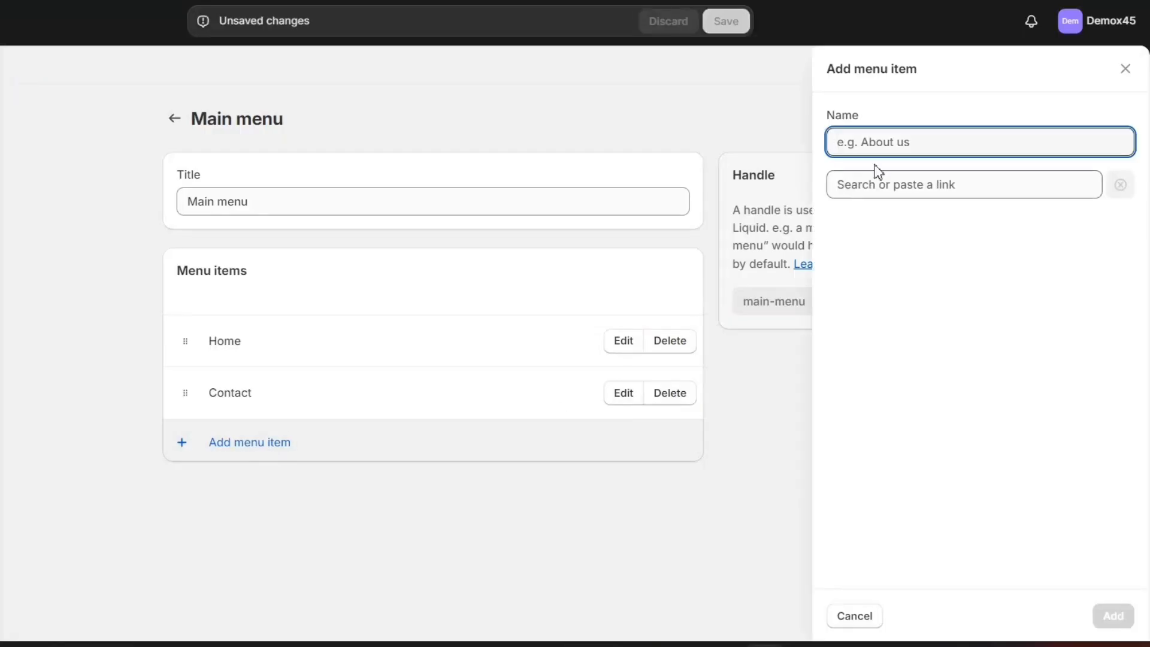
{"action": "type", "text": "Blazers"}
{"action": "left_click", "coordinate": [899, 185]}
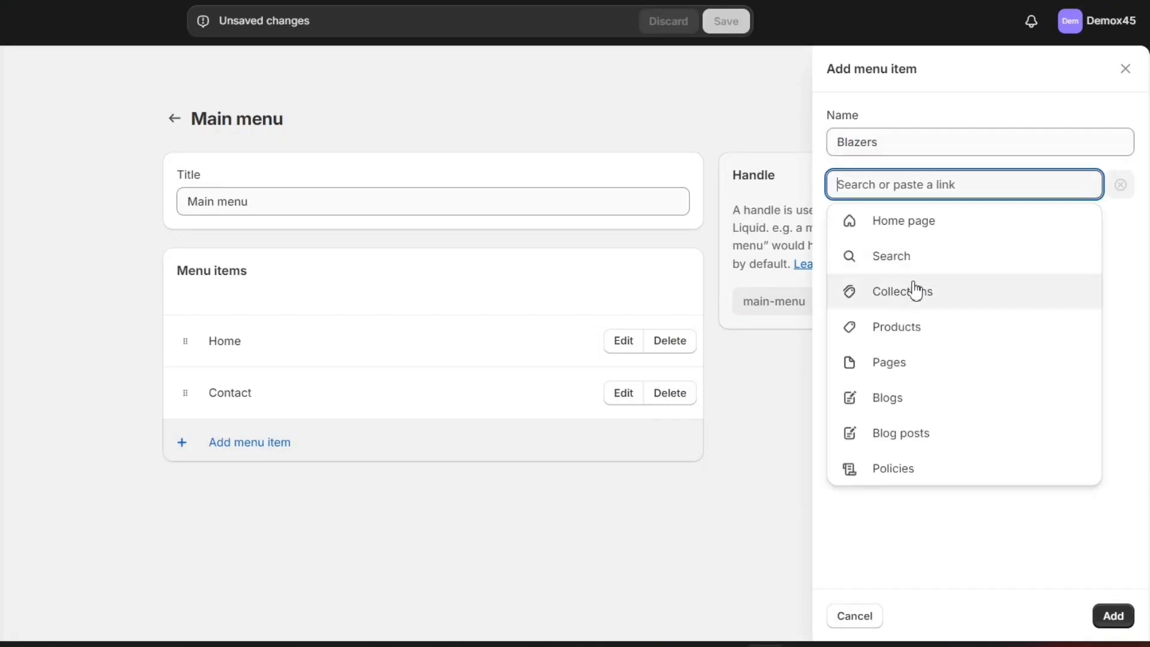
{"action": "left_click", "coordinate": [918, 290]}
{"action": "left_click", "coordinate": [919, 330]}
{"action": "left_click", "coordinate": [1113, 615]}
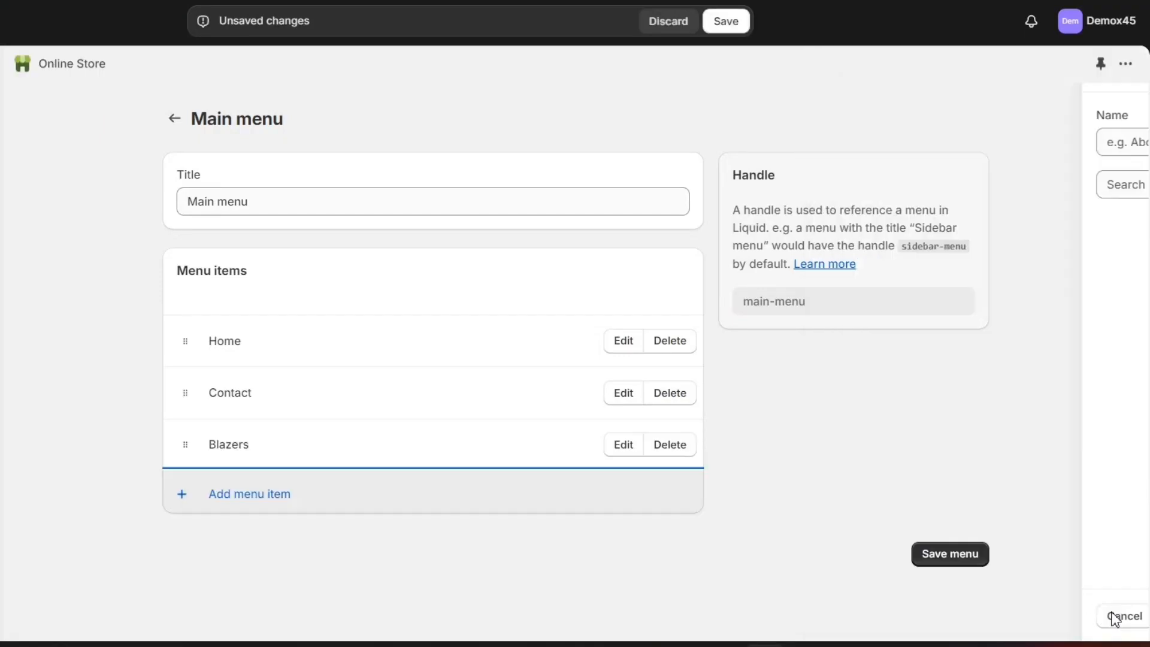
{"action": "left_click_drag", "start_coordinate": [185, 444], "coordinate": [185, 401]}
Add a Shirts item linked to the Shirts collection to the main menu and place it between Blazers and Contact
{"action": "left_click", "coordinate": [253, 495]}
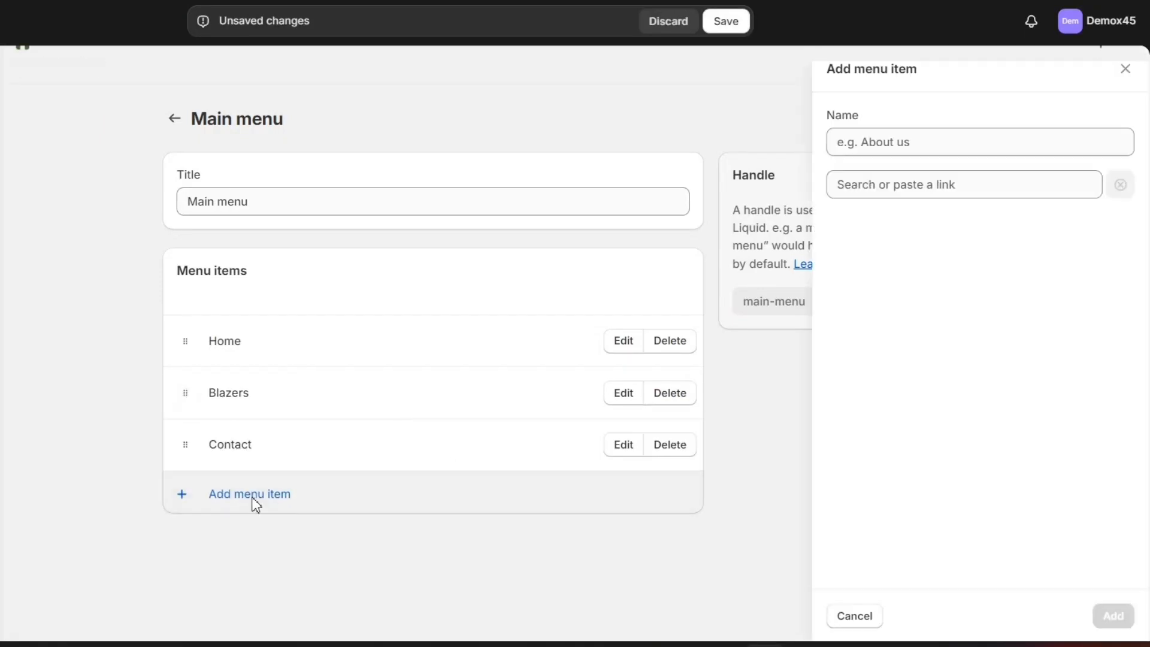
{"action": "left_click", "coordinate": [919, 138]}
{"action": "type", "text": "Shirts"}
{"action": "left_click", "coordinate": [955, 186]}
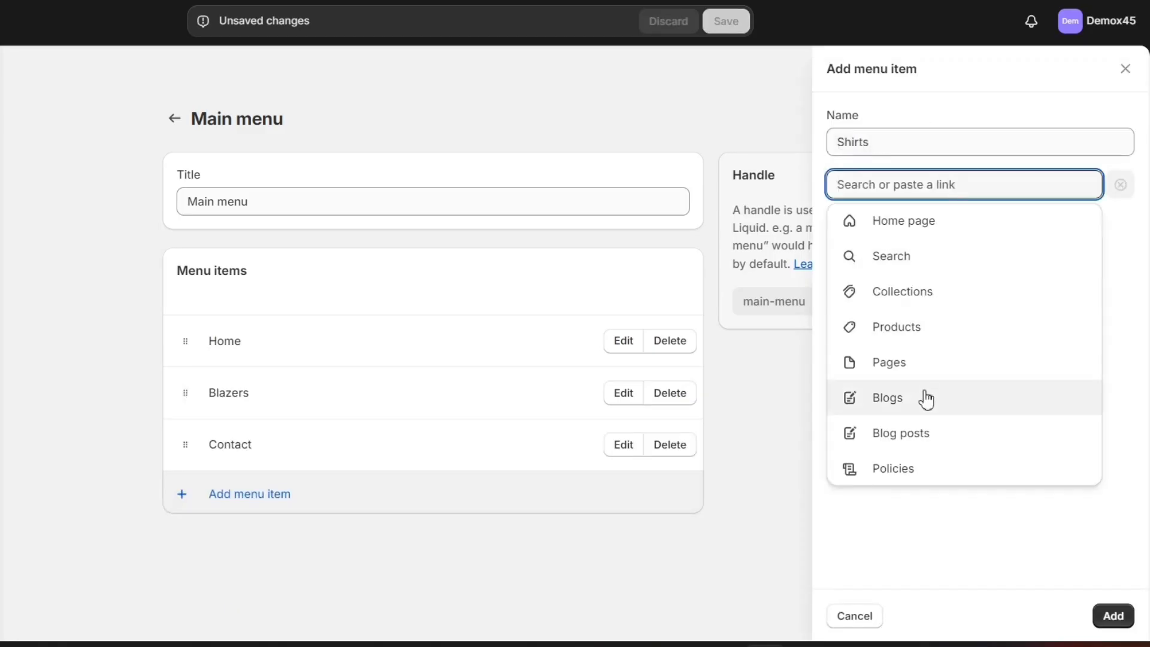
{"action": "left_click", "coordinate": [936, 294]}
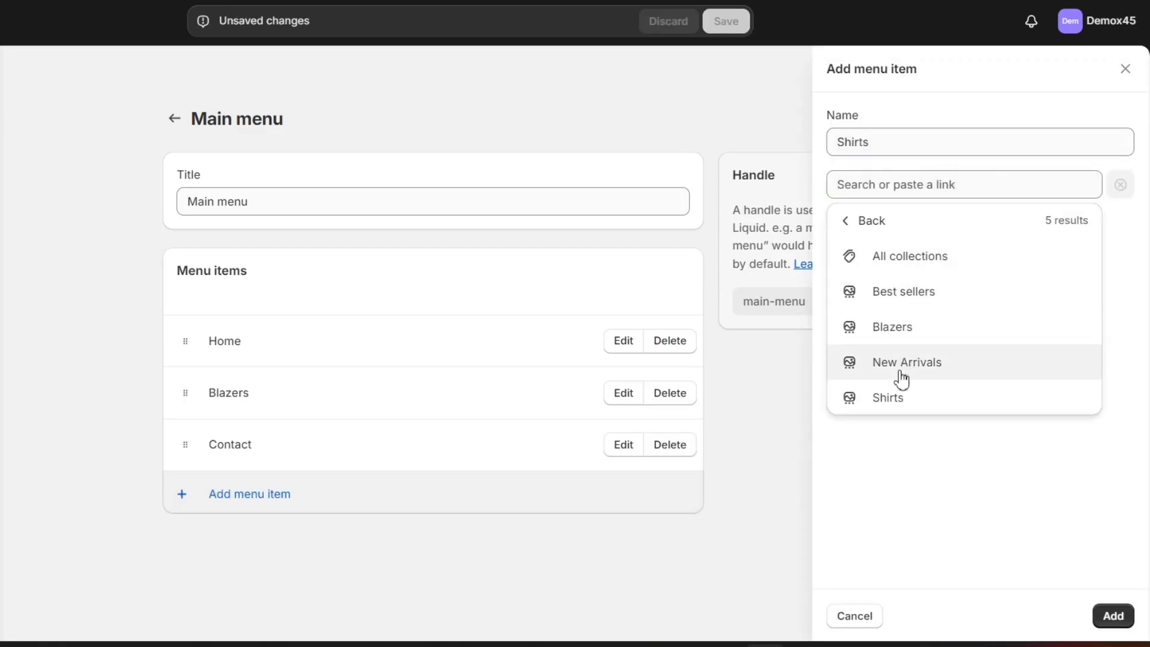
{"action": "left_click", "coordinate": [896, 397]}
{"action": "left_click", "coordinate": [1114, 616]}
{"action": "left_click_drag", "start_coordinate": [185, 444], "coordinate": [185, 496]}
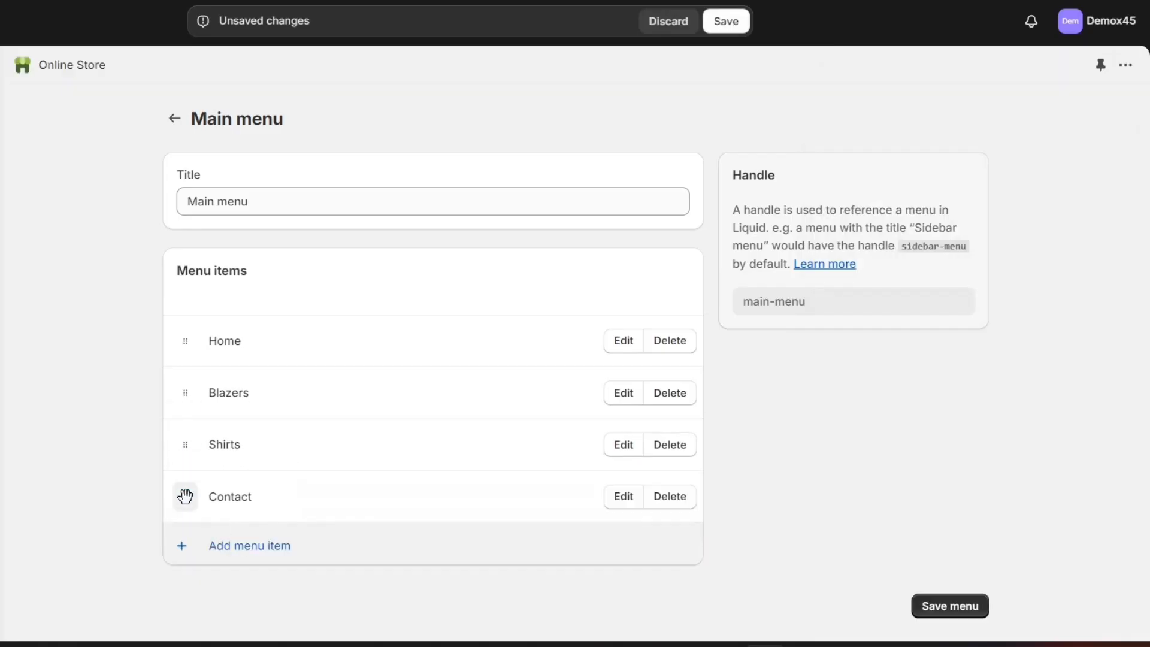
Add a Blogs item linked to the store's blogs, place it above Contact and save the main menu
{"action": "left_click", "coordinate": [234, 547]}
{"action": "type", "text": "V"}
{"action": "type", "text": "logs"}
{"action": "left_click", "coordinate": [952, 185]}
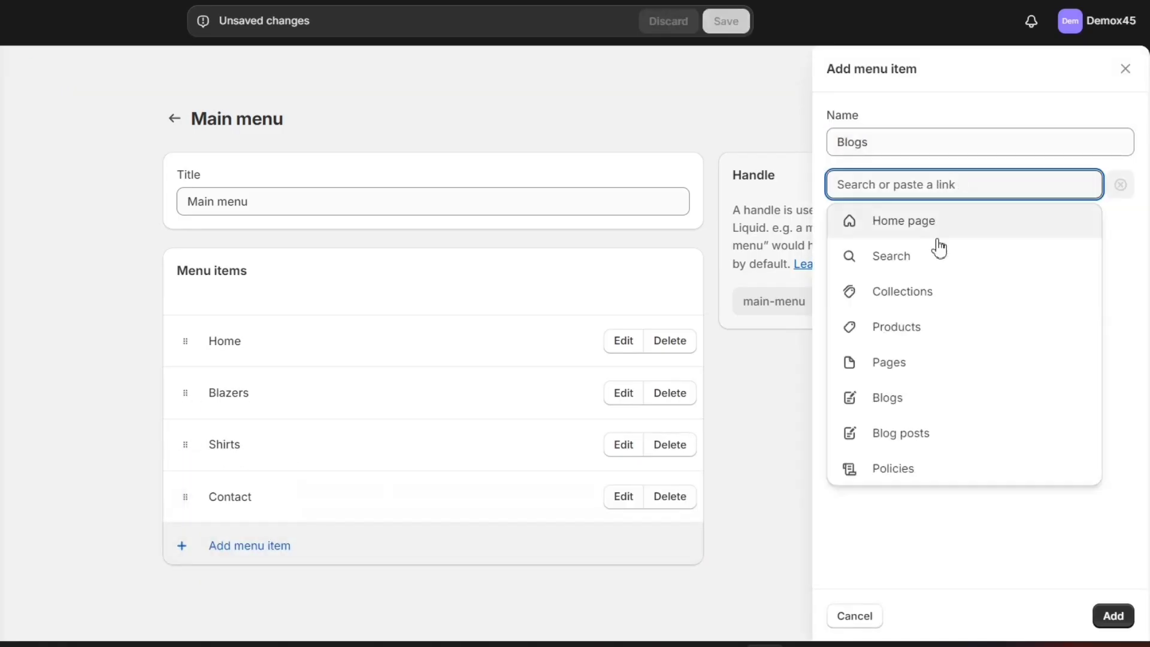
{"action": "left_click", "coordinate": [899, 398]}
{"action": "left_click", "coordinate": [944, 257]}
{"action": "left_click", "coordinate": [1113, 615]}
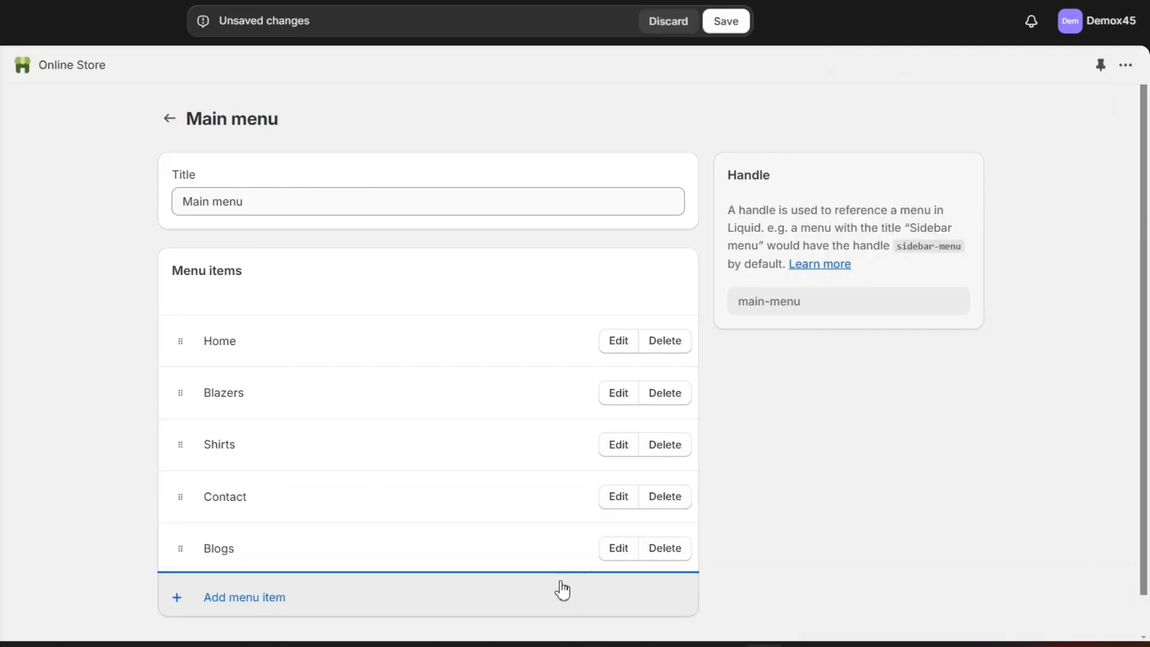
{"action": "left_click_drag", "start_coordinate": [180, 547], "coordinate": [177, 503]}
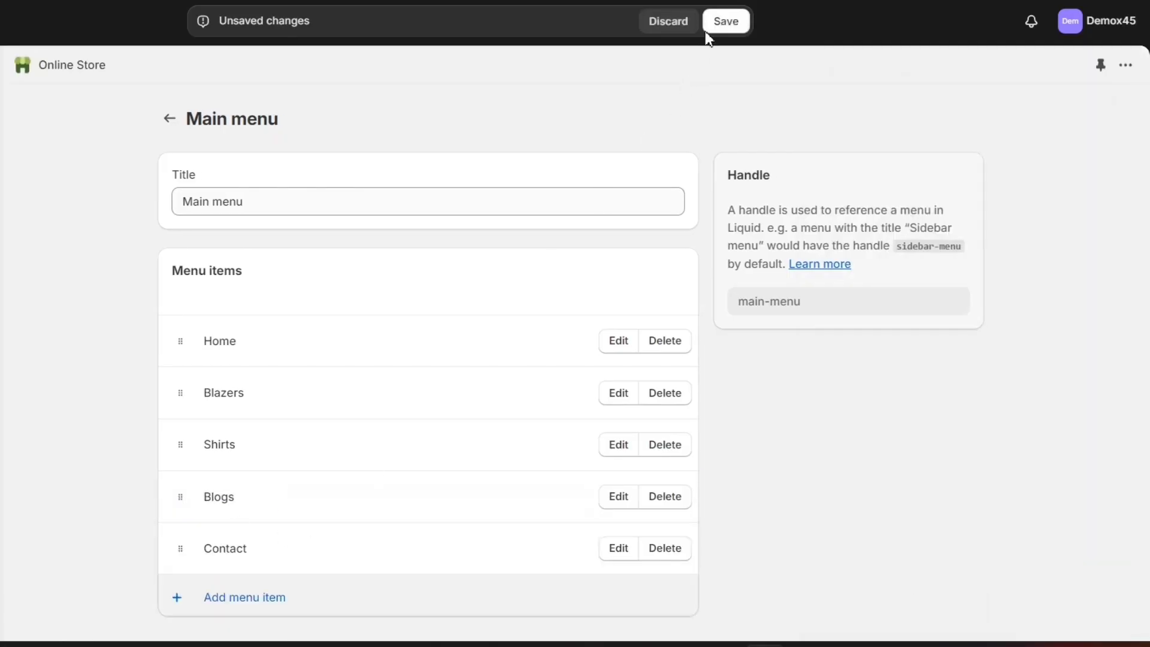
{"action": "left_click", "coordinate": [723, 25]}
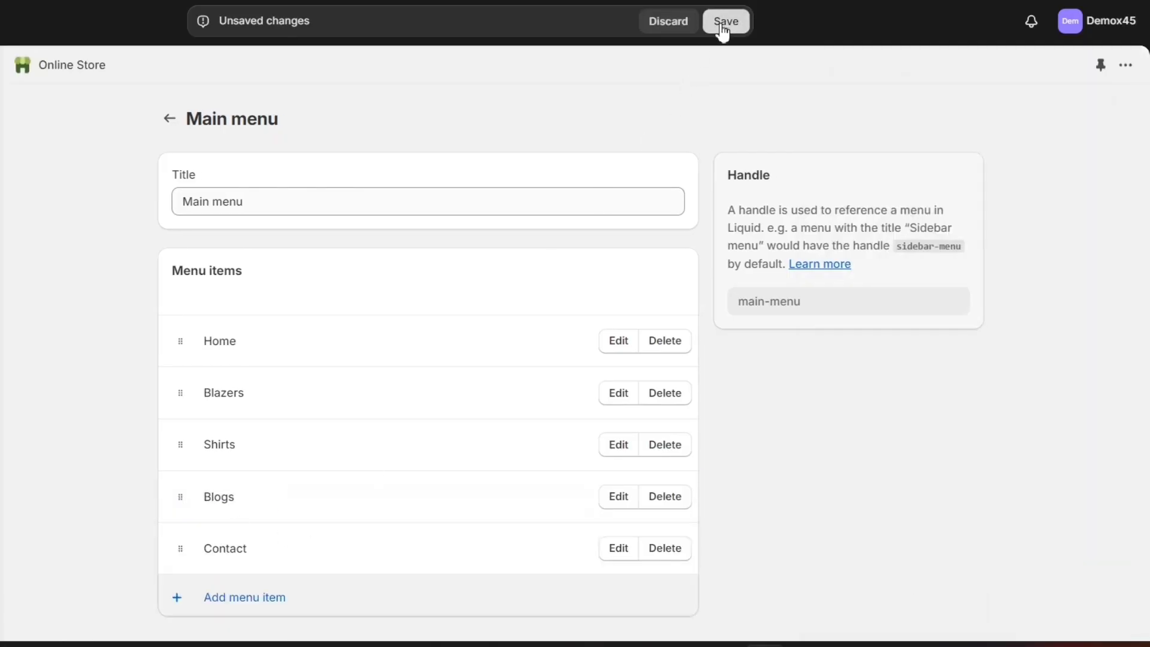
Remove the Search item from the footer menu
{"action": "left_click", "coordinate": [170, 119]}
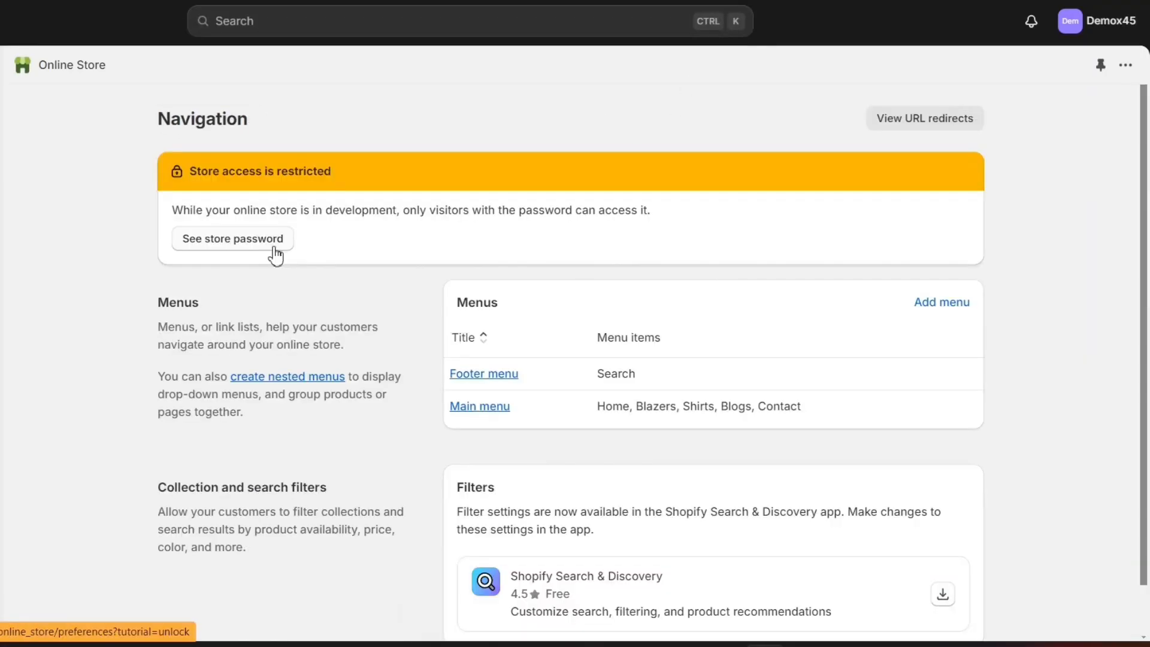
{"action": "left_click", "coordinate": [490, 375]}
{"action": "left_click", "coordinate": [670, 340]}
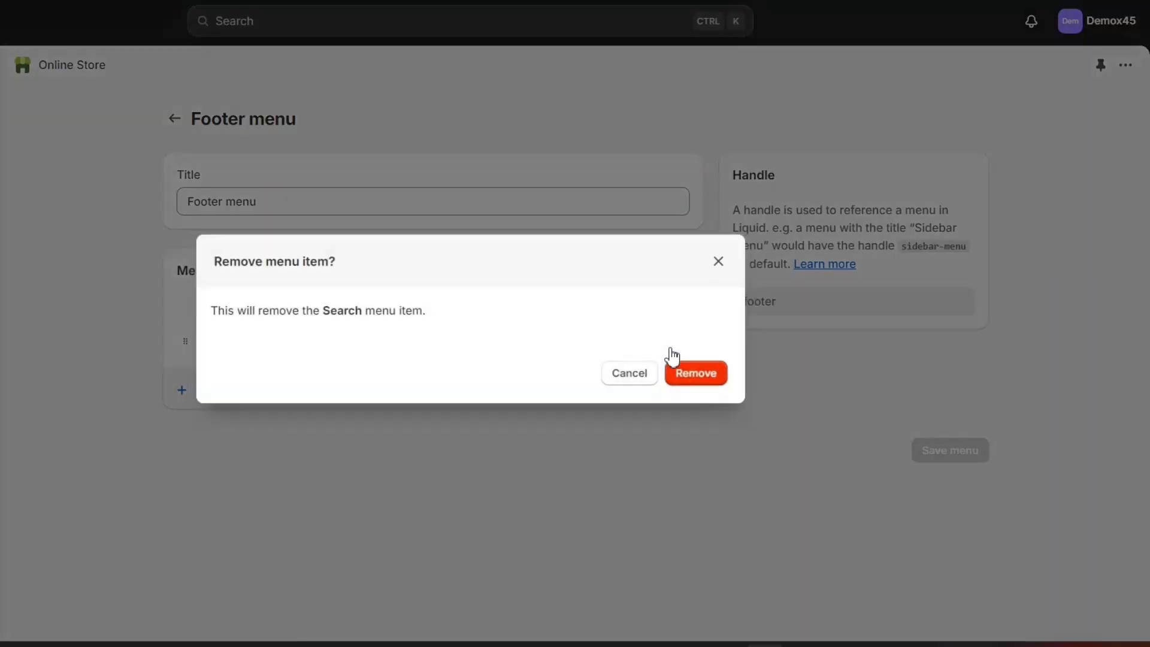
{"action": "left_click", "coordinate": [702, 375]}
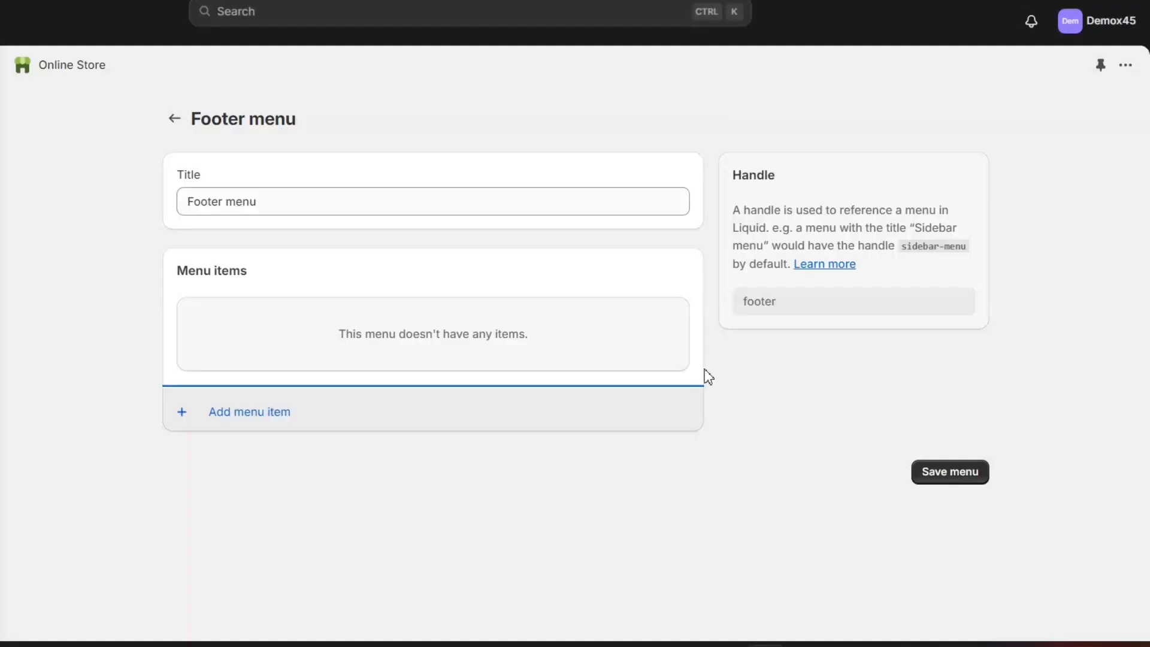
Add a Privacy Policy item linked to the store's privacy policy to the footer menu
{"action": "left_click", "coordinate": [241, 414]}
{"action": "left_click", "coordinate": [958, 184]}
{"action": "left_click", "coordinate": [881, 468]}
{"action": "left_click", "coordinate": [898, 290]}
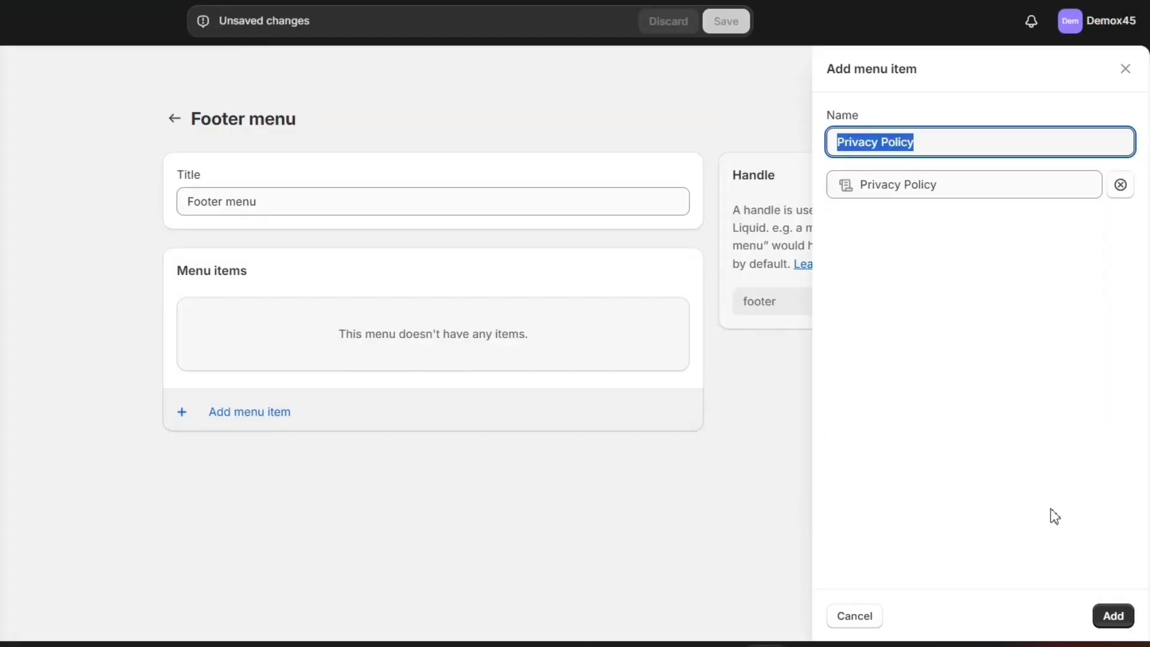
{"action": "left_click", "coordinate": [1113, 616]}
Add a Refund Policy item linked to the store's refund policy to the footer menu
{"action": "left_click", "coordinate": [539, 384]}
{"action": "left_click", "coordinate": [919, 470]}
{"action": "left_click", "coordinate": [917, 329]}
{"action": "left_click", "coordinate": [1113, 616]}
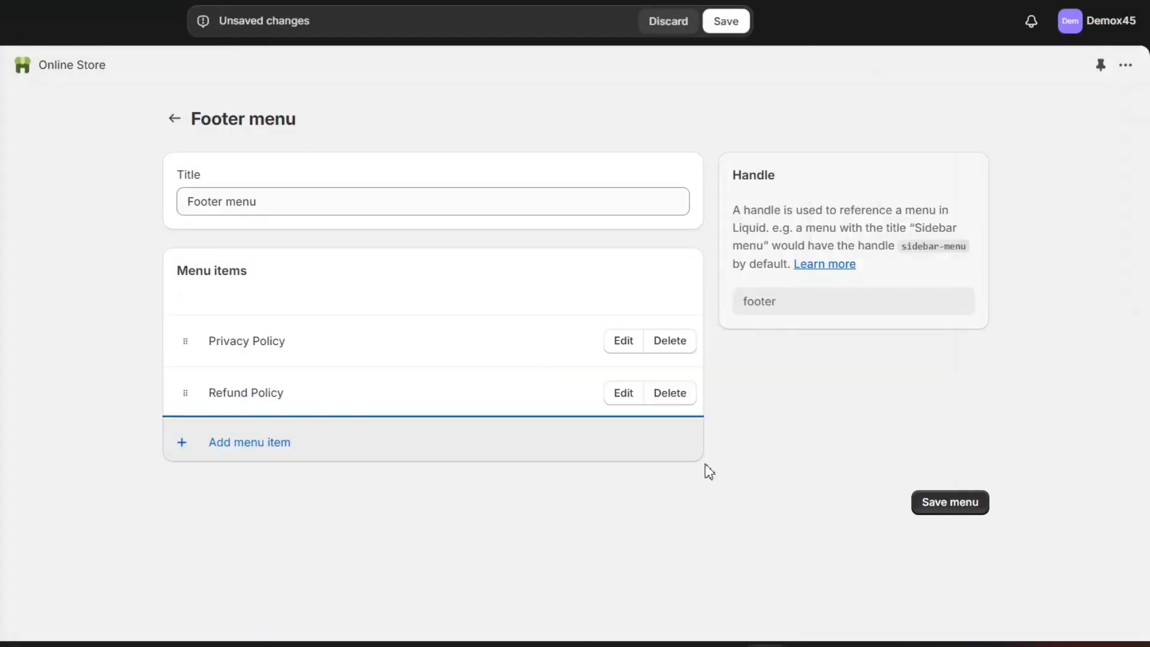
Add a Shipping Policy item linked to the store's shipping policy to the footer menu
{"action": "left_click", "coordinate": [659, 442]}
{"action": "left_click", "coordinate": [959, 184]}
{"action": "left_click", "coordinate": [919, 470]}
{"action": "left_click", "coordinate": [926, 369]}
{"action": "left_click", "coordinate": [1113, 616]}
Add a Terms of Service item linked to the matching policy and save the footer menu
{"action": "left_click", "coordinate": [599, 494]}
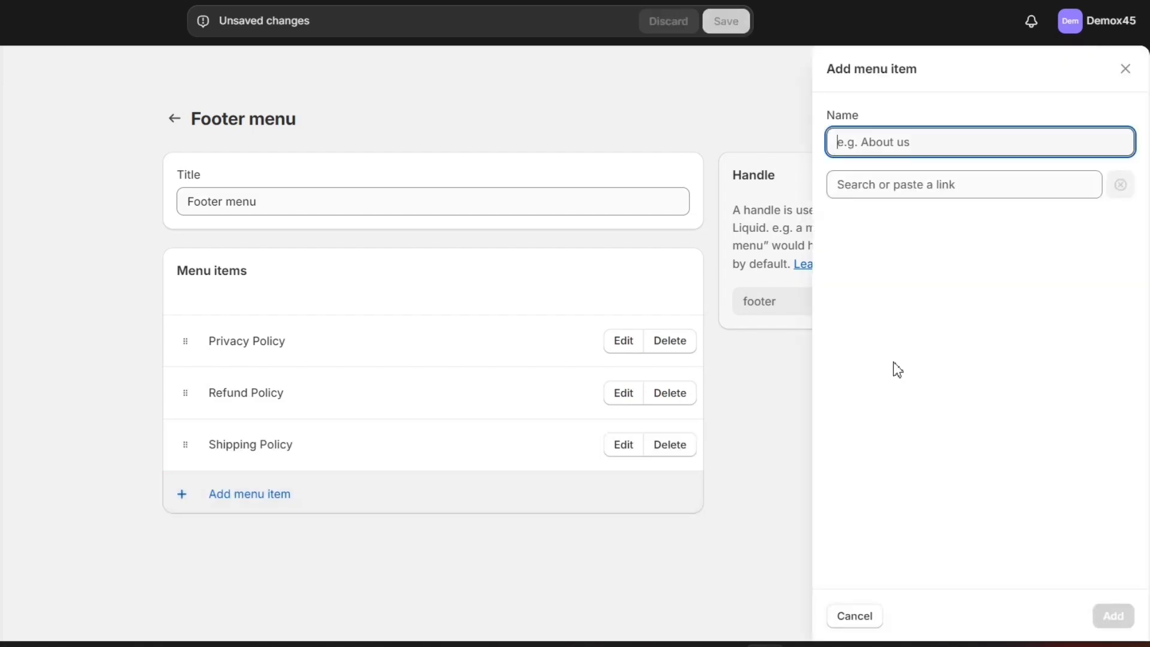
{"action": "left_click", "coordinate": [958, 185]}
{"action": "left_click", "coordinate": [919, 470]}
{"action": "left_click", "coordinate": [923, 397]}
{"action": "left_click", "coordinate": [1113, 616]}
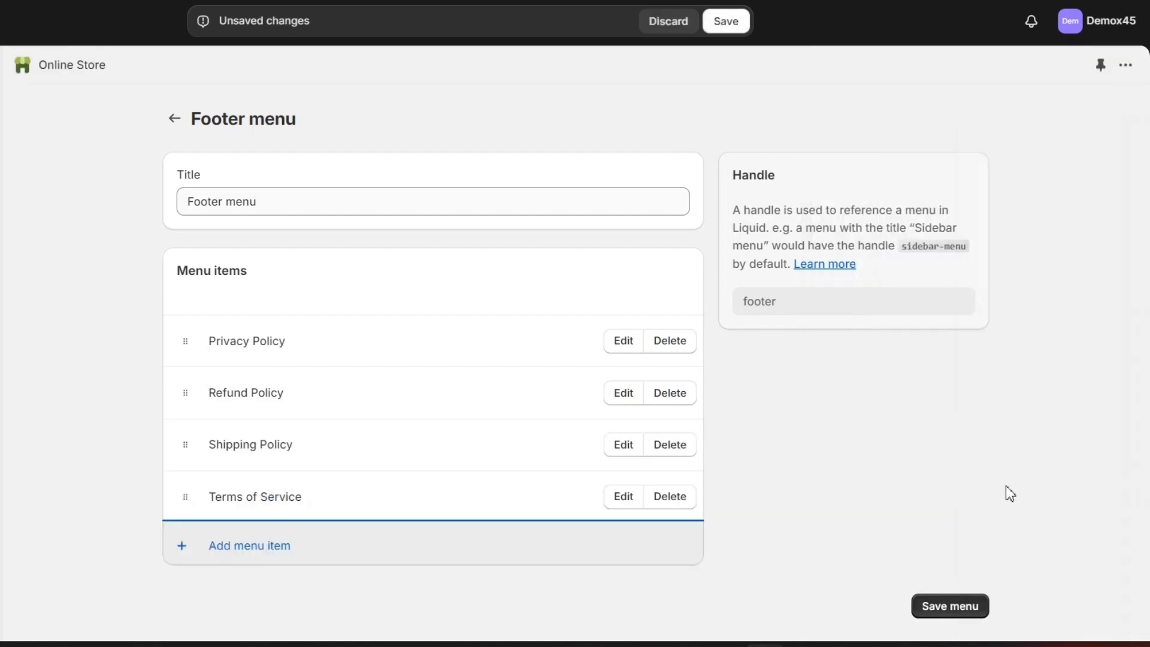
{"action": "left_click", "coordinate": [951, 607]}
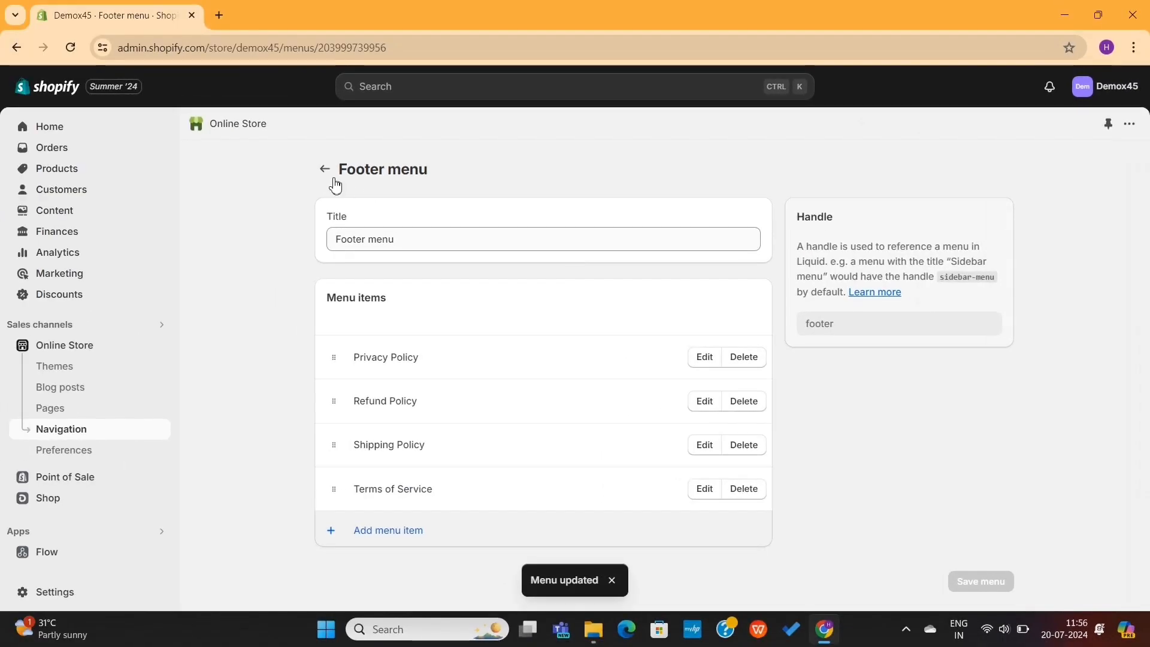
Open the live Trade theme for customization and delete the menu block from the home page's footer
{"action": "left_click", "coordinate": [324, 169]}
{"action": "left_click", "coordinate": [95, 364]}
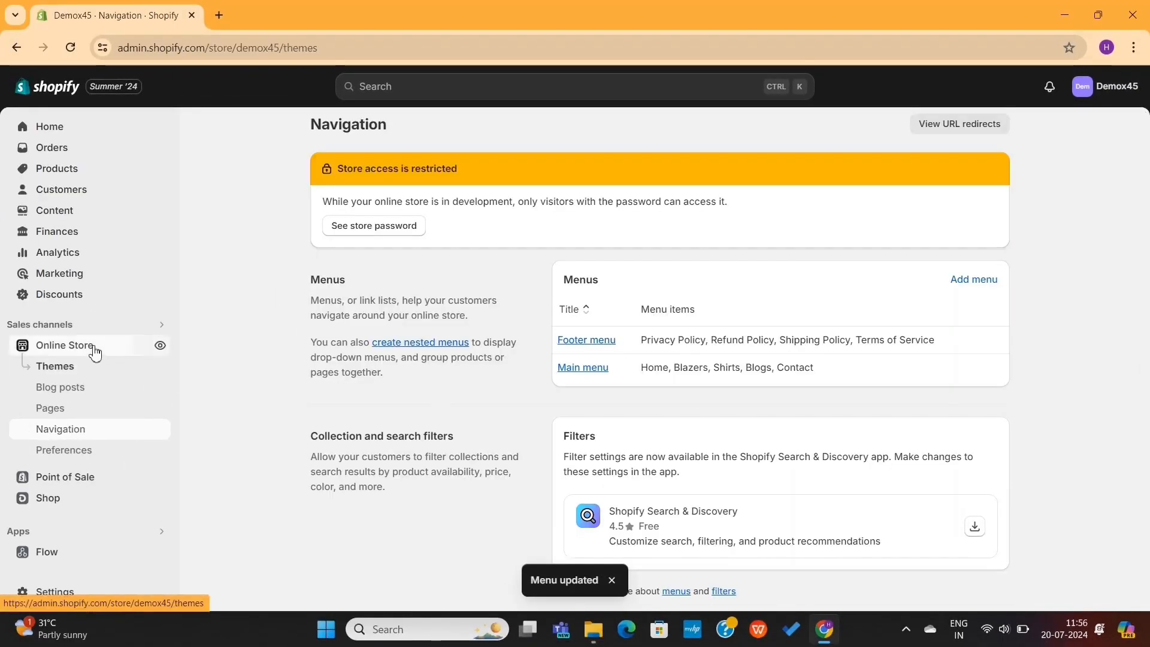
{"action": "left_click", "coordinate": [957, 501]}
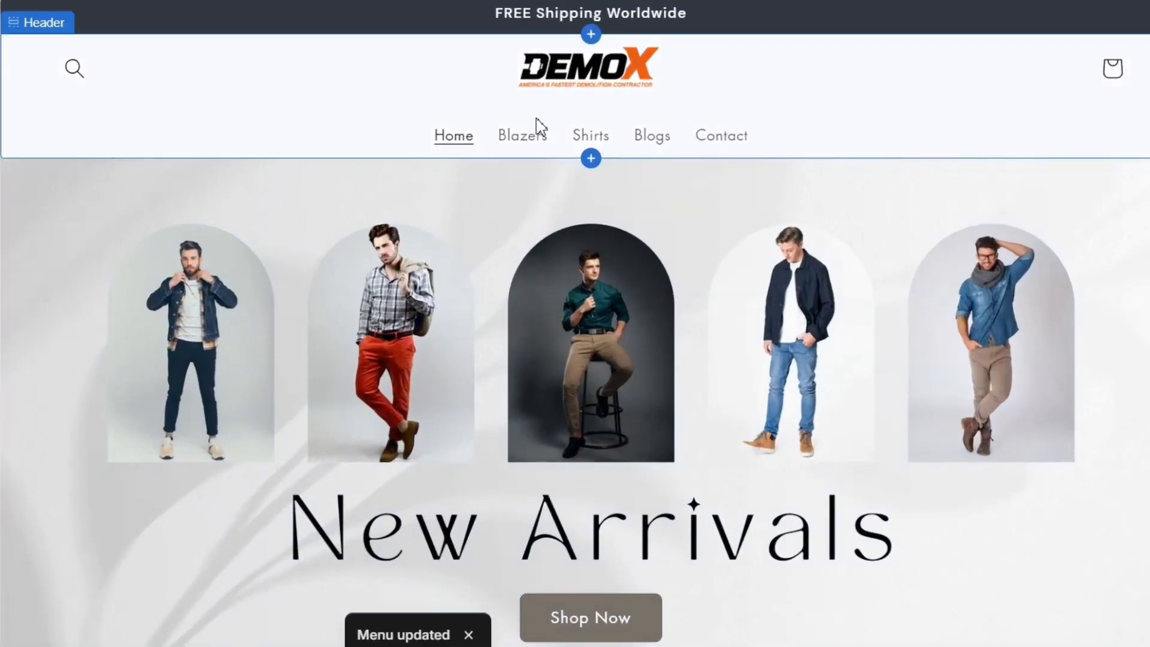
{"action": "scroll", "coordinate": [570, 314], "scroll_direction": "down", "scroll_amount": 15}
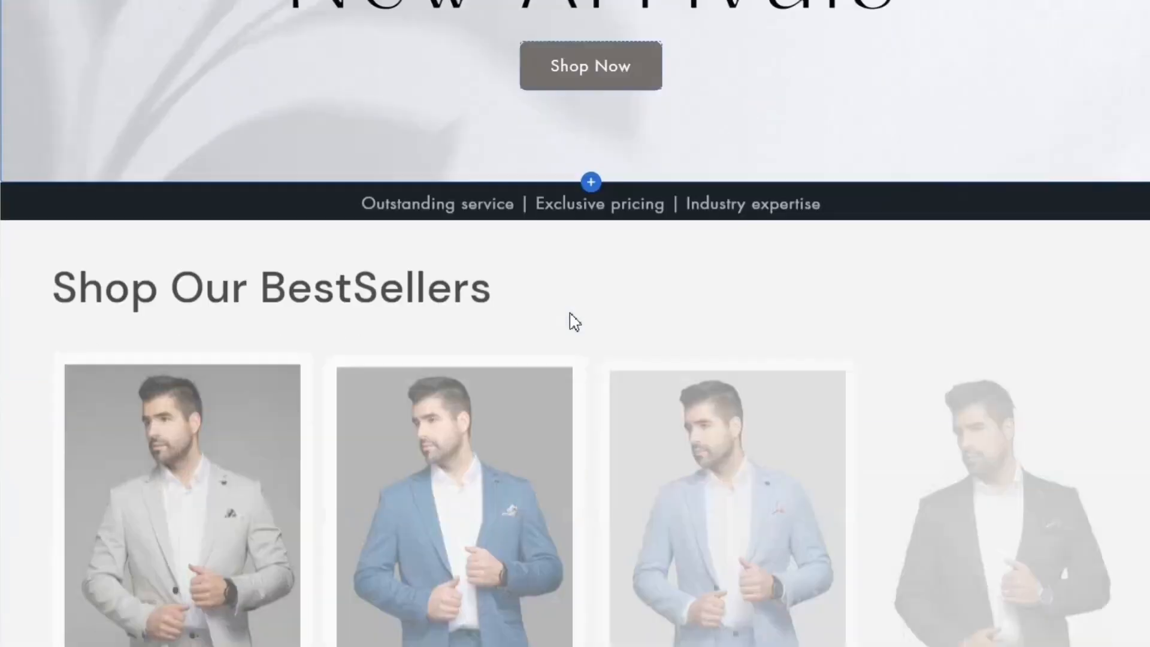
{"action": "scroll", "coordinate": [570, 313], "scroll_direction": "down", "scroll_amount": 15}
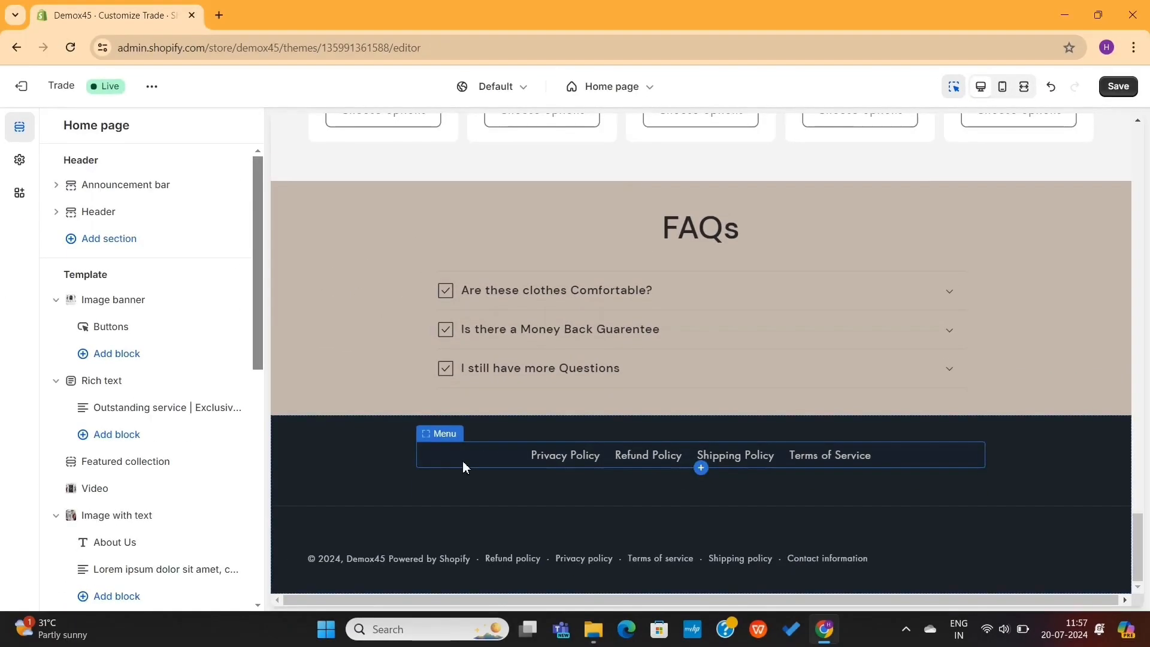
{"action": "left_click", "coordinate": [463, 463]}
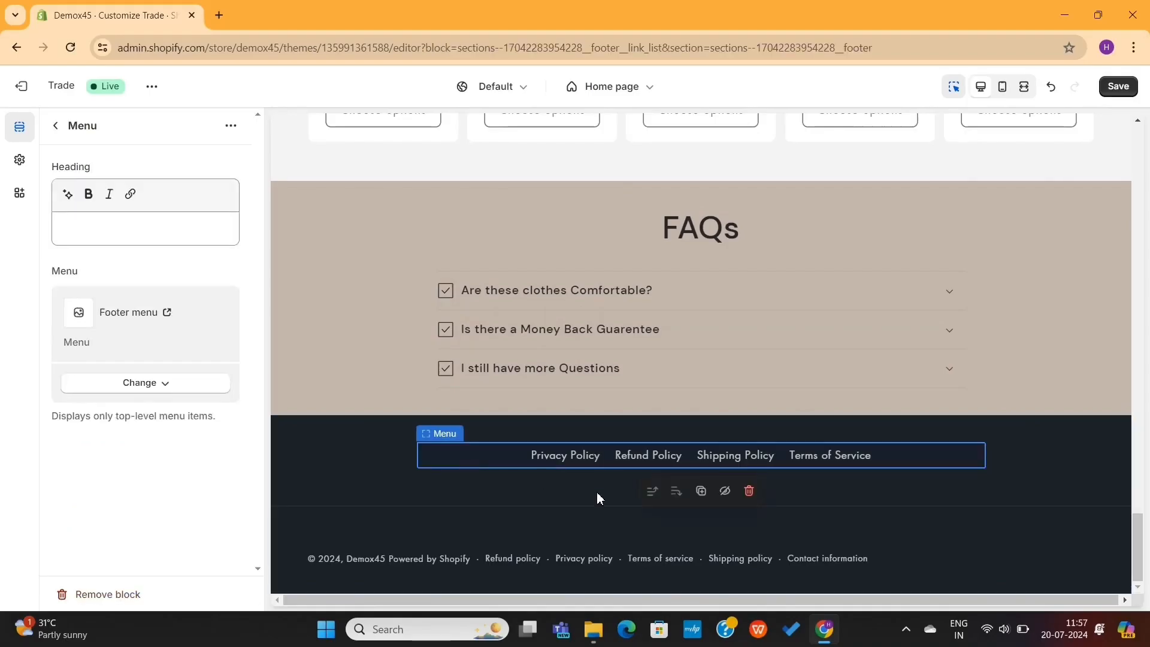
{"action": "left_click", "coordinate": [749, 491]}
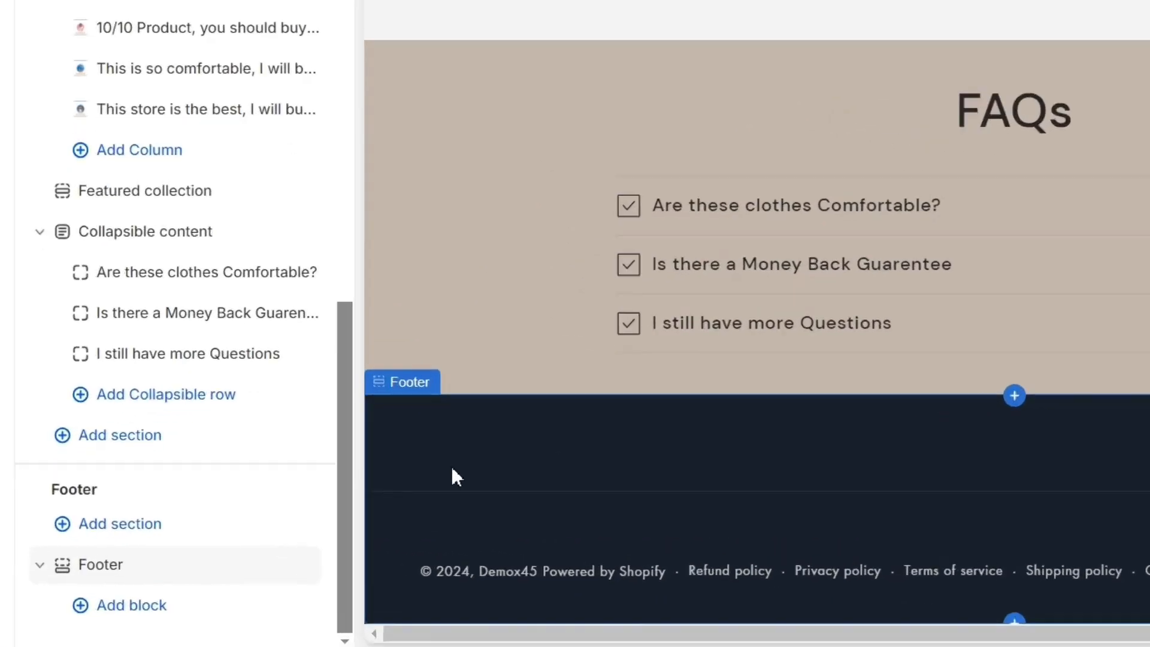
{"action": "left_click", "coordinate": [137, 524]}
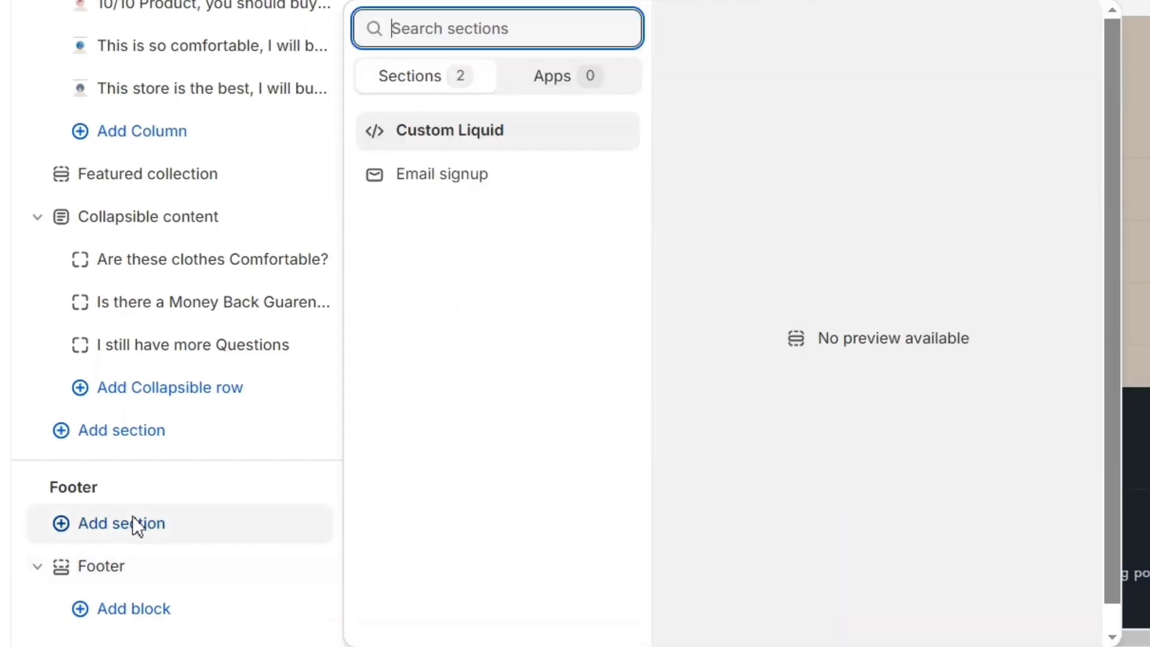
{"action": "left_click", "coordinate": [475, 182]}
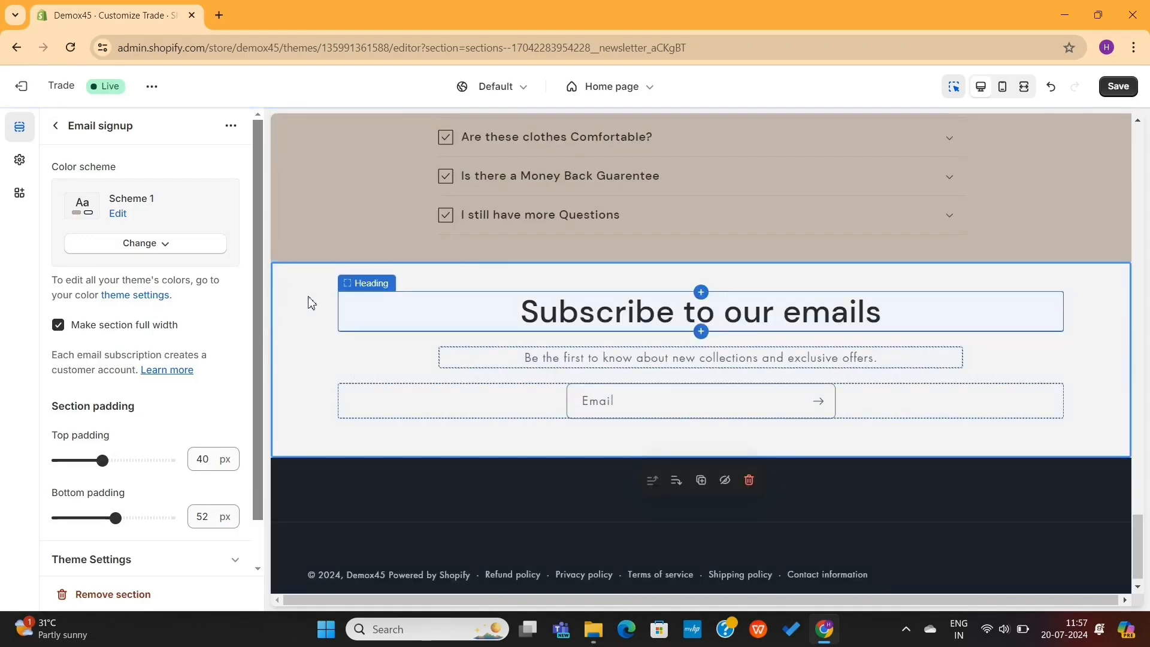
{"action": "left_click", "coordinate": [113, 592]}
Set the footer's email signup heading to "Enter Your Email & Get 10% Off" and save the theme
{"action": "triple_click", "coordinate": [128, 376]}
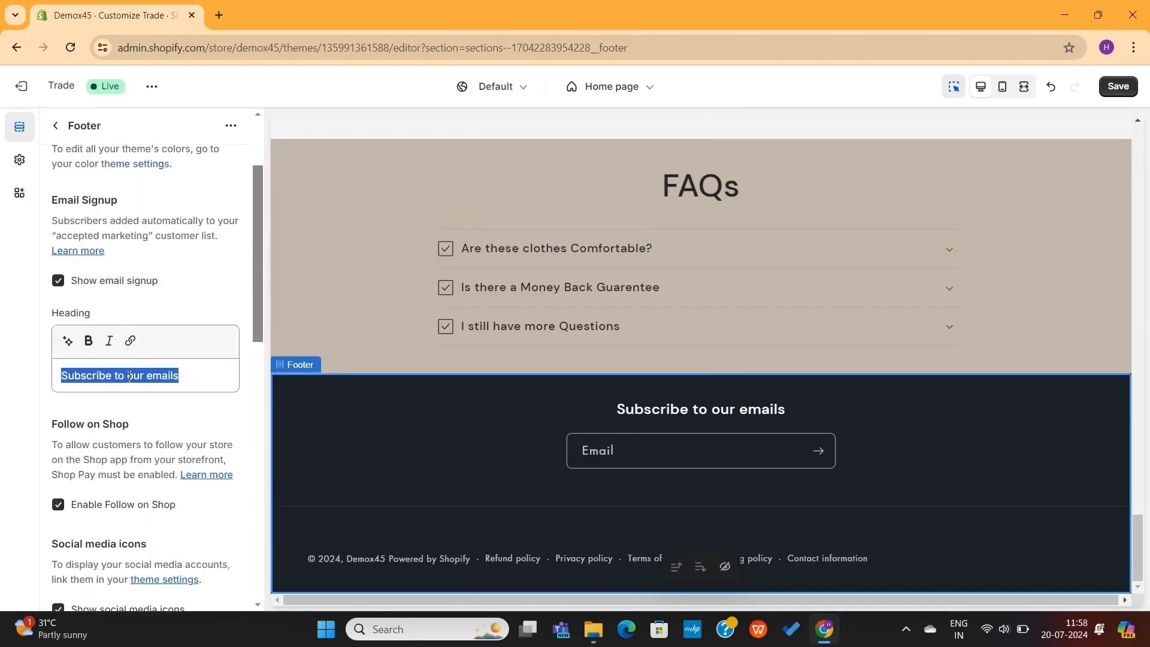
{"action": "type", "text": "En"}
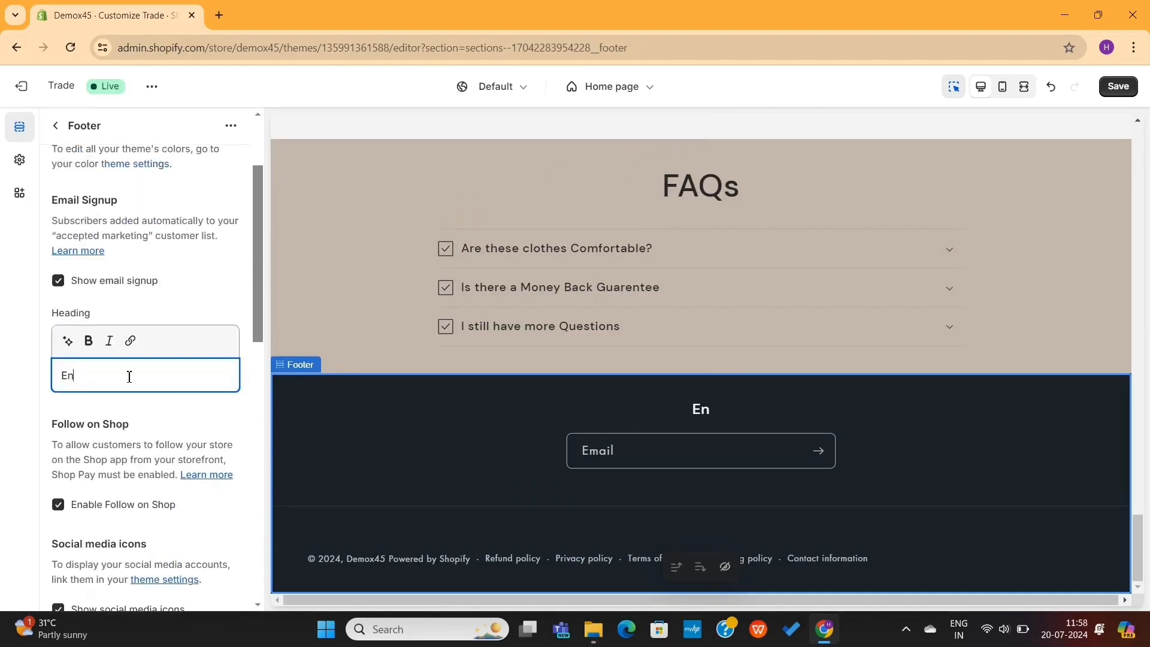
{"action": "type", "text": "etr Your Emial"}
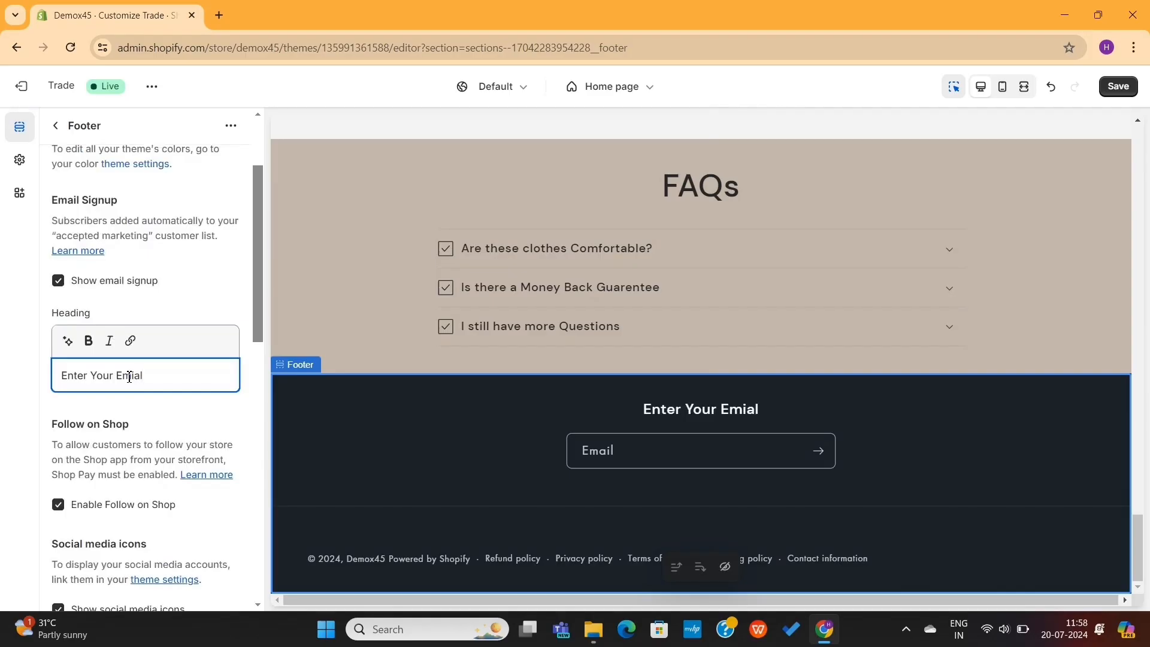
{"action": "key", "text": "BackSpace"}
{"action": "key", "text": "BackSpace"}
{"action": "key", "text": "BackSpace"}
{"action": "type", "text": "ail & Get 10%"}
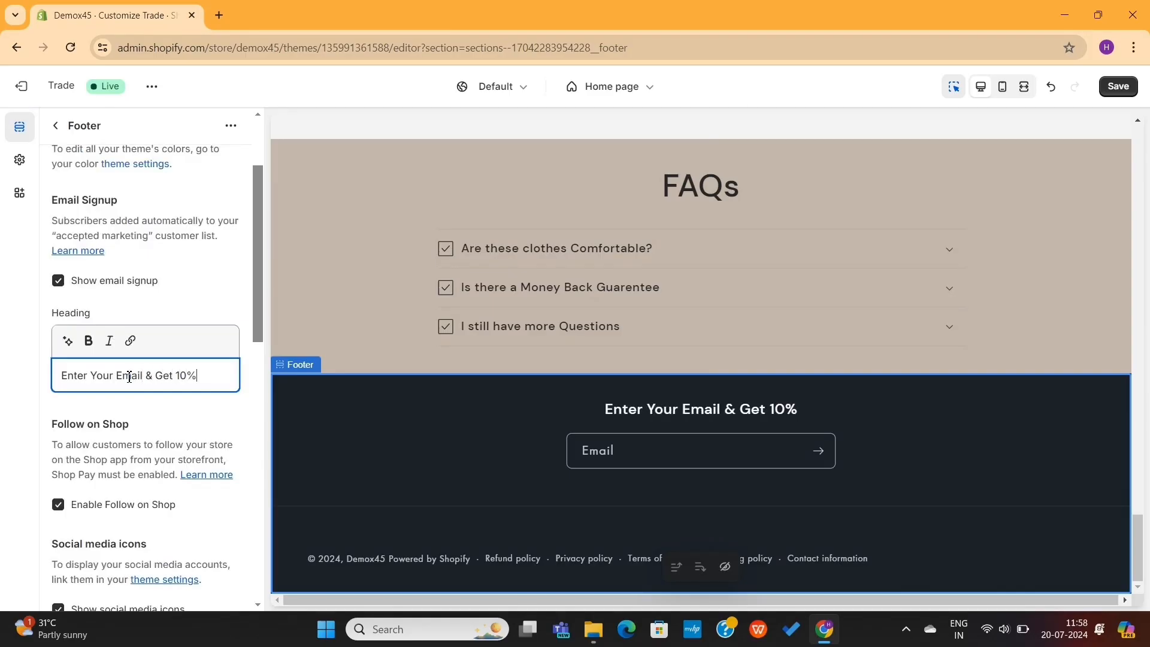
{"action": "type", "text": " Off"}
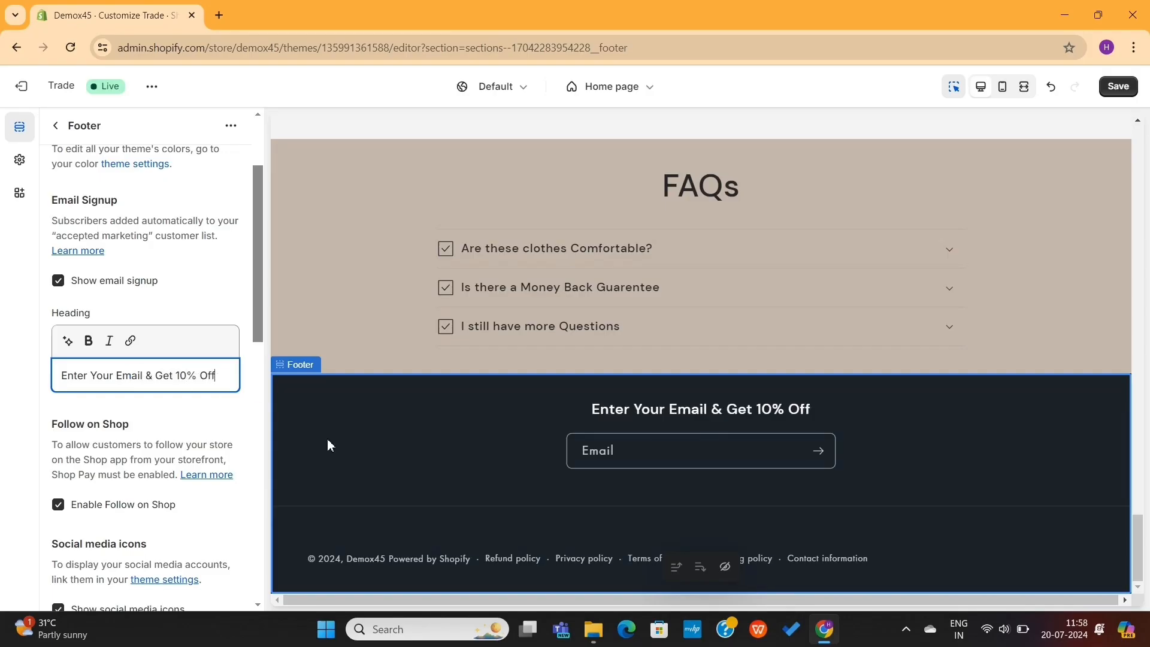
{"action": "scroll", "coordinate": [80, 383], "scroll_direction": "down", "scroll_amount": 12}
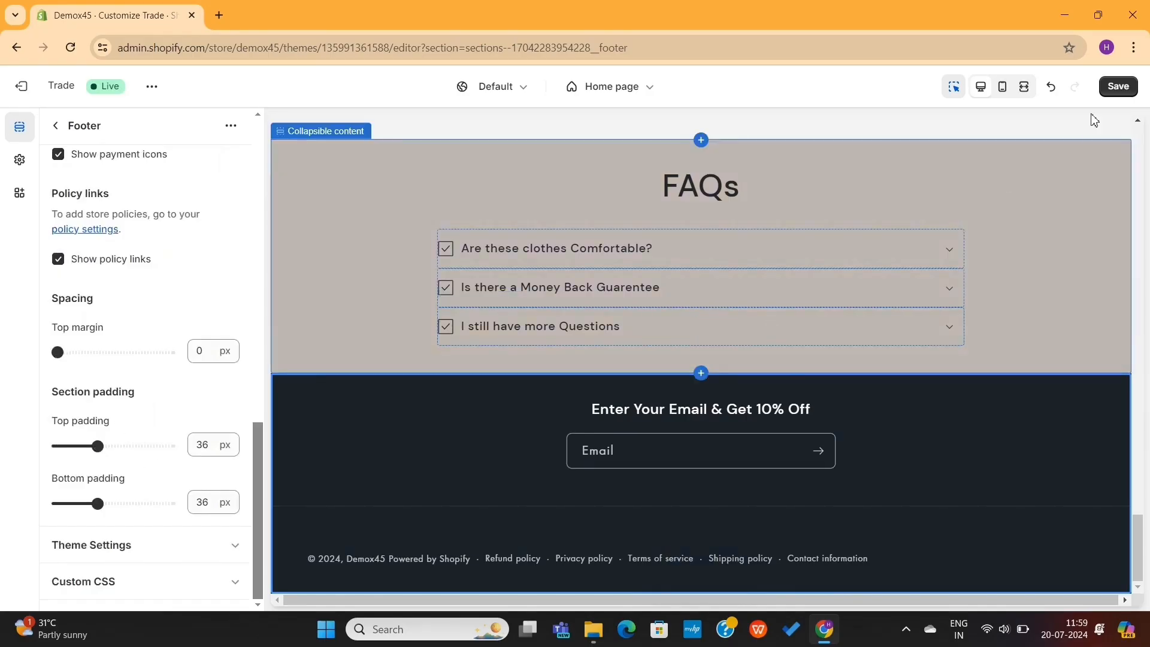
{"action": "left_click", "coordinate": [1121, 87]}
Review the home page in the fullscreen preview, including the best sellers and new arrivals sections
{"action": "scroll", "coordinate": [840, 277], "scroll_direction": "down", "scroll_amount": 15}
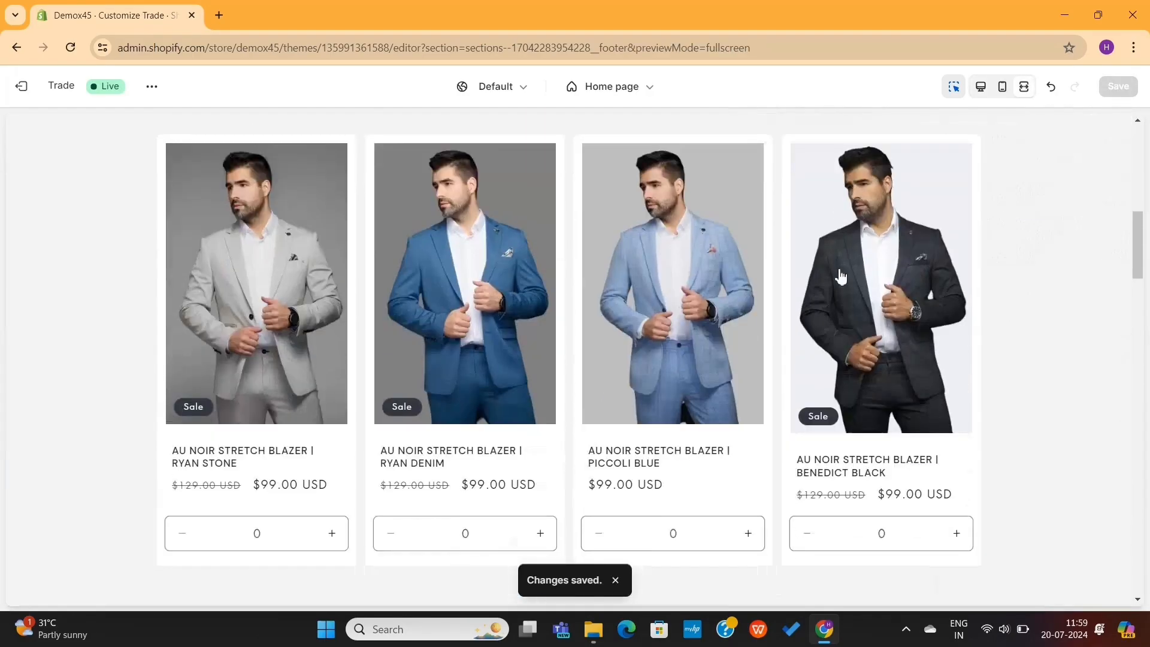
{"action": "scroll", "coordinate": [840, 277], "scroll_direction": "down", "scroll_amount": 20}
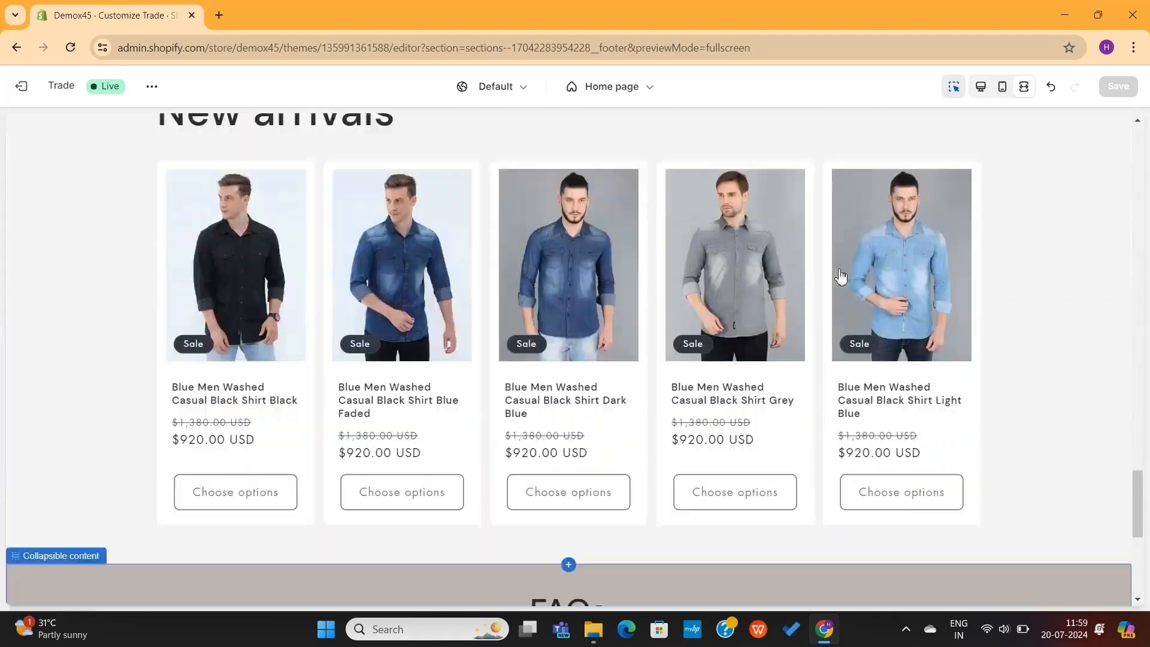
{"action": "scroll", "coordinate": [840, 277], "scroll_direction": "up", "scroll_amount": 20}
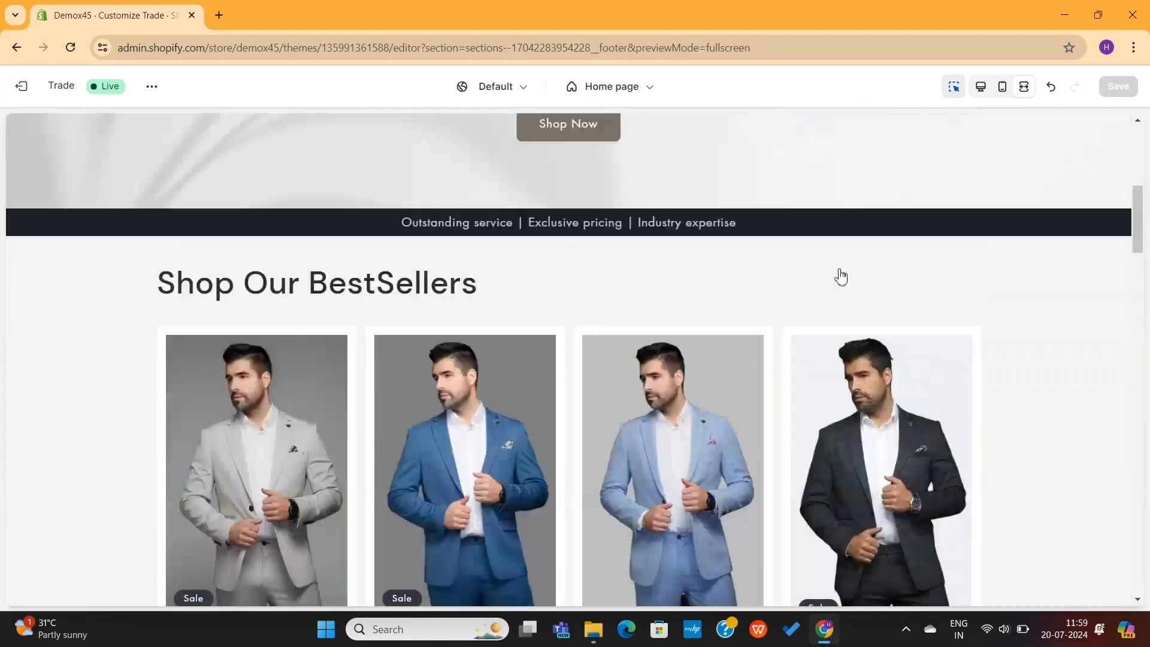